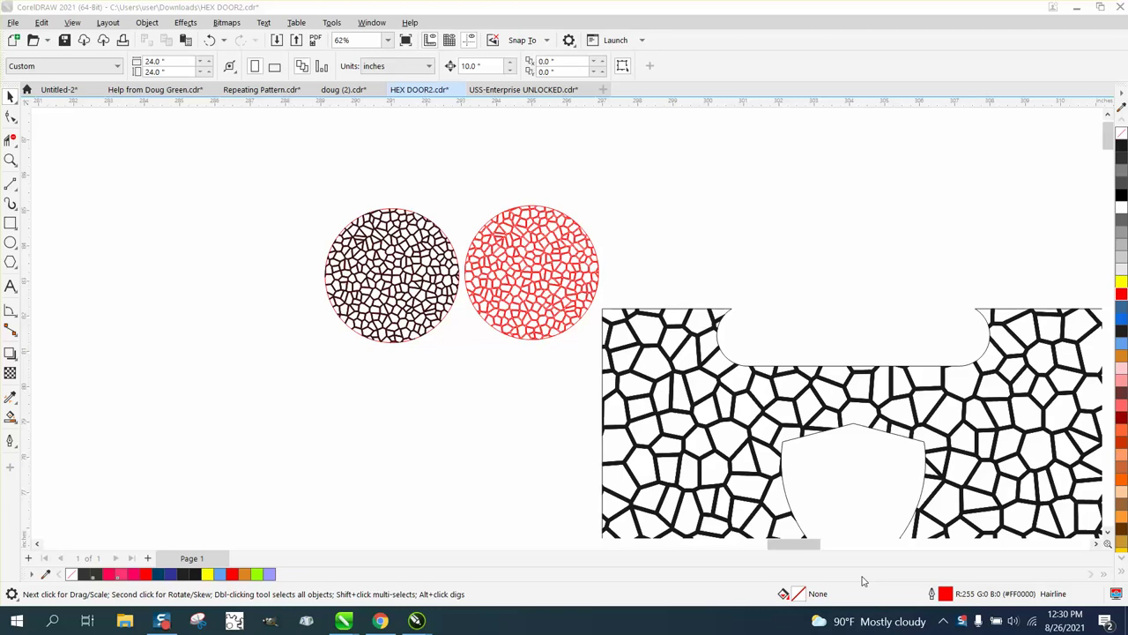
- Zoom in closely on the two circles and the door panel
click(12, 161)
scroll(617, 381, down, 1)
scroll(661, 393, down, 1)
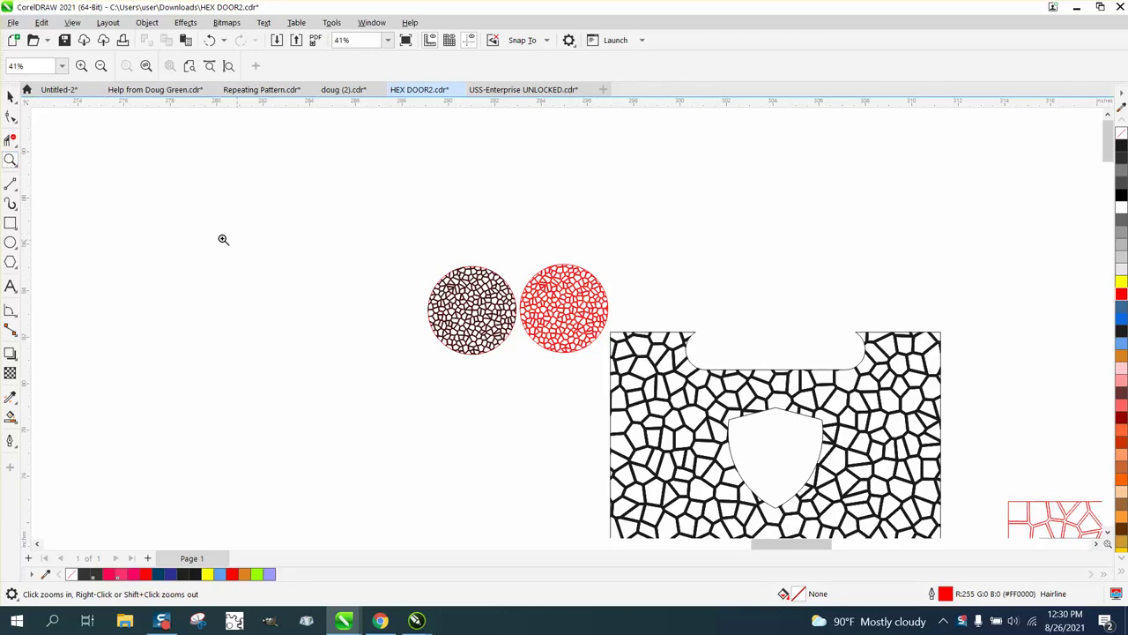
scroll(756, 438, down, 1)
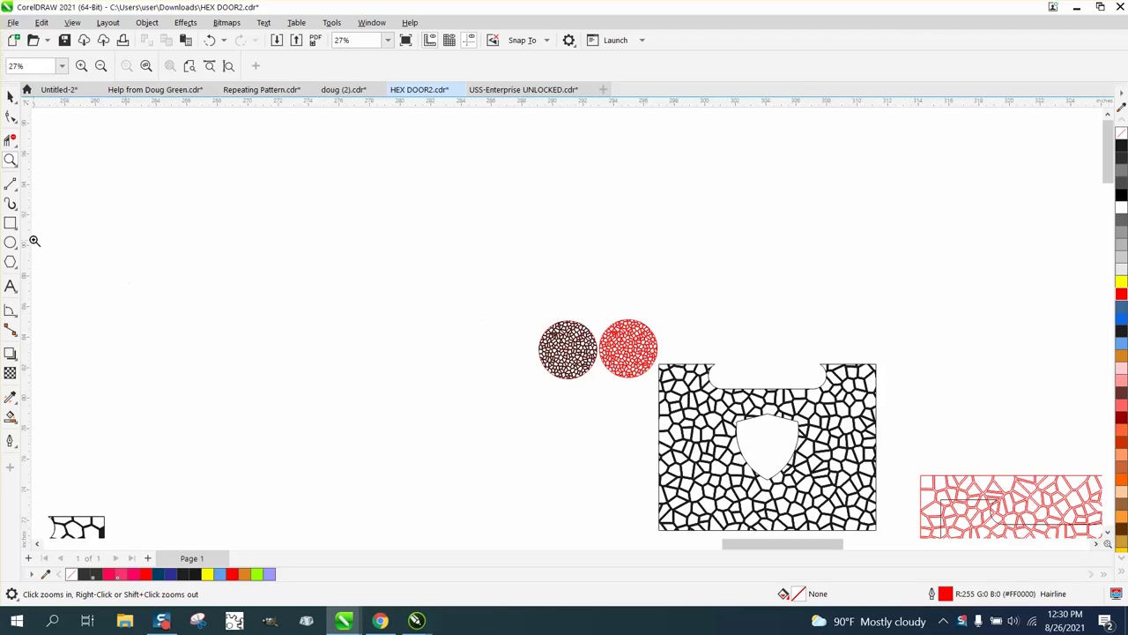
drag(278, 251, 804, 490)
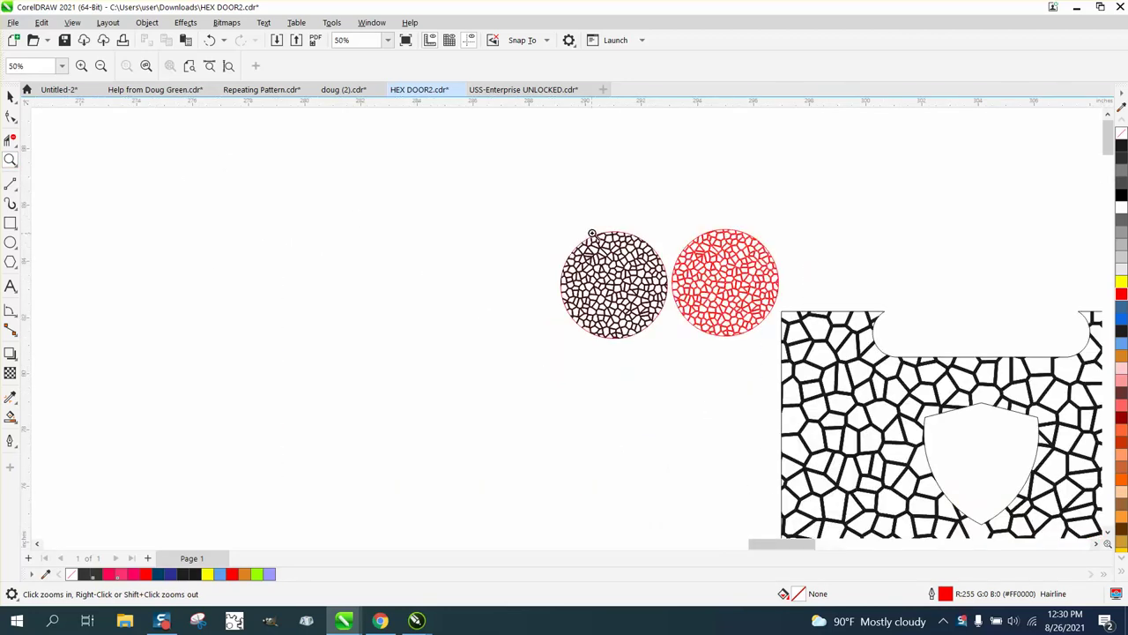
drag(550, 216, 754, 371)
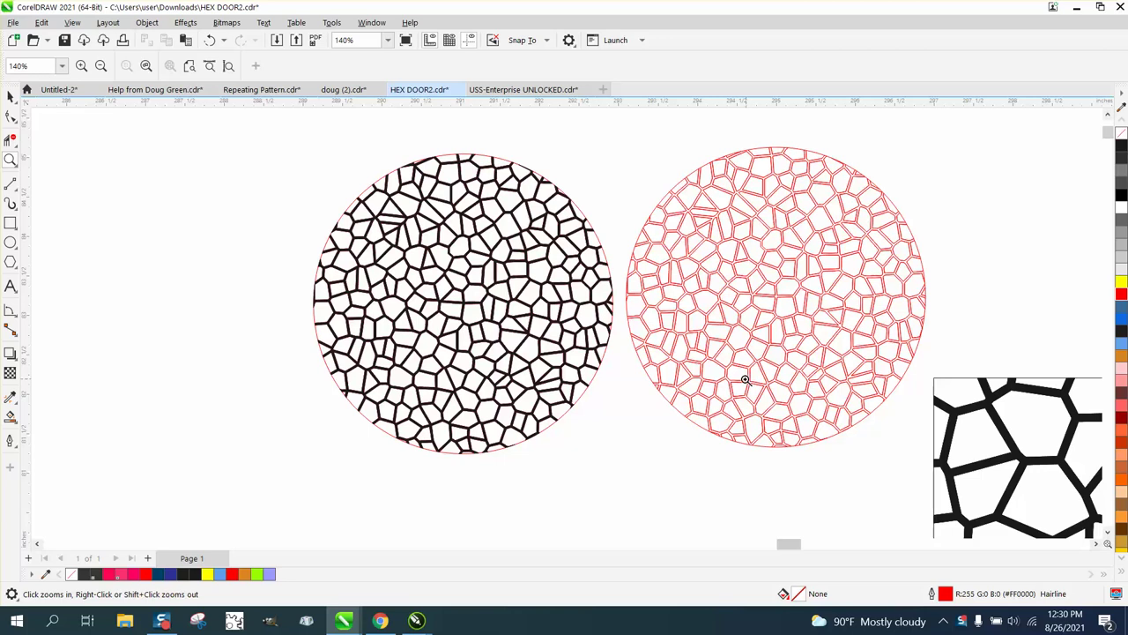
scroll(728, 373, down, 2)
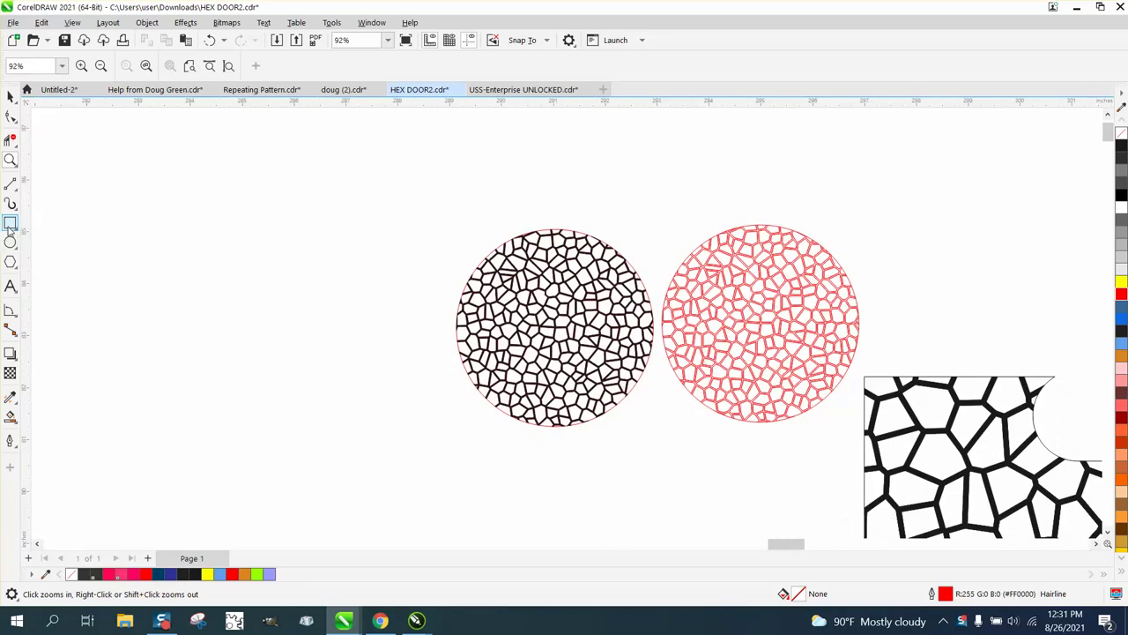
- Draw a 5.012-inch square left of the circles, filled black with no outline
click(10, 225)
drag(159, 205, 423, 437)
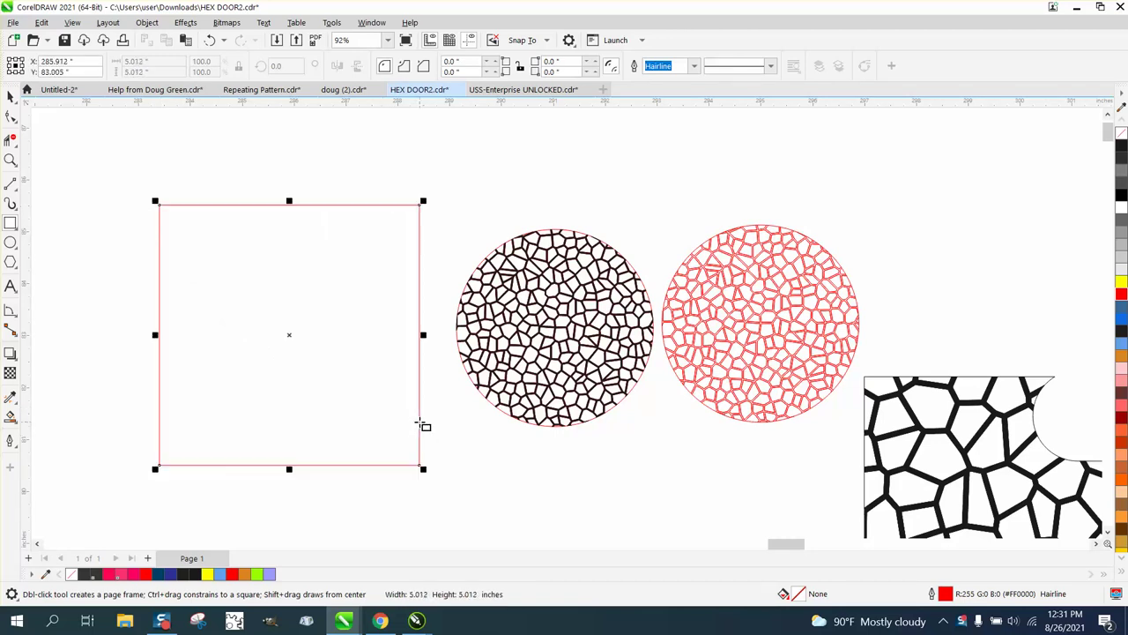
click(1122, 154)
right_click(1122, 134)
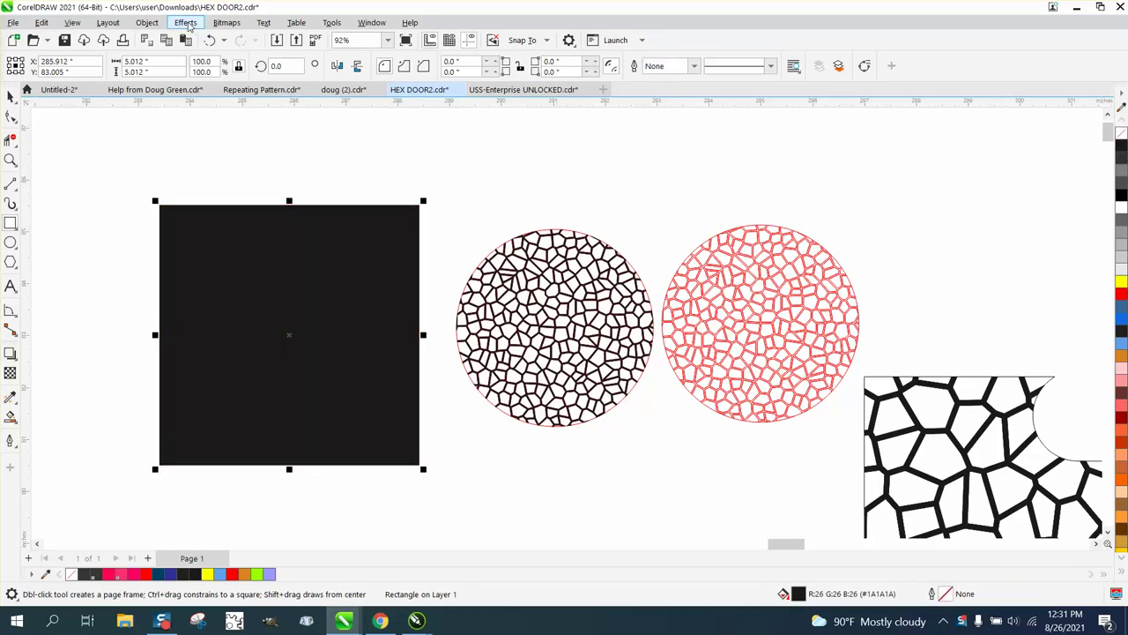
click(176, 23)
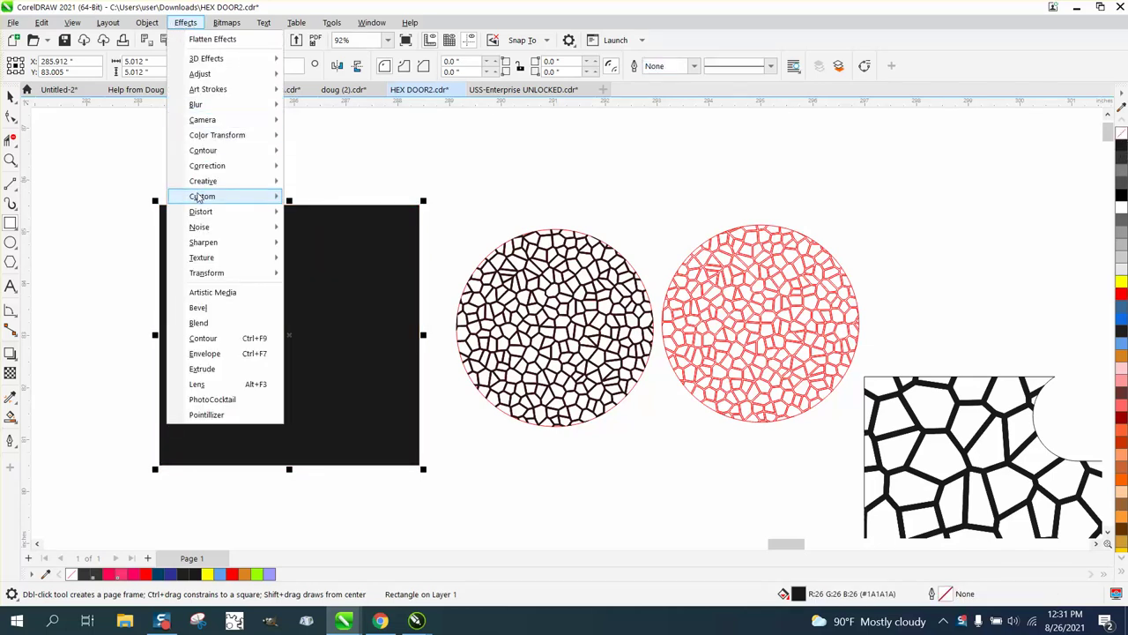
- Apply the Stained Glass effect to the black square with size 51 and solder width 20
mouse_move(204, 180)
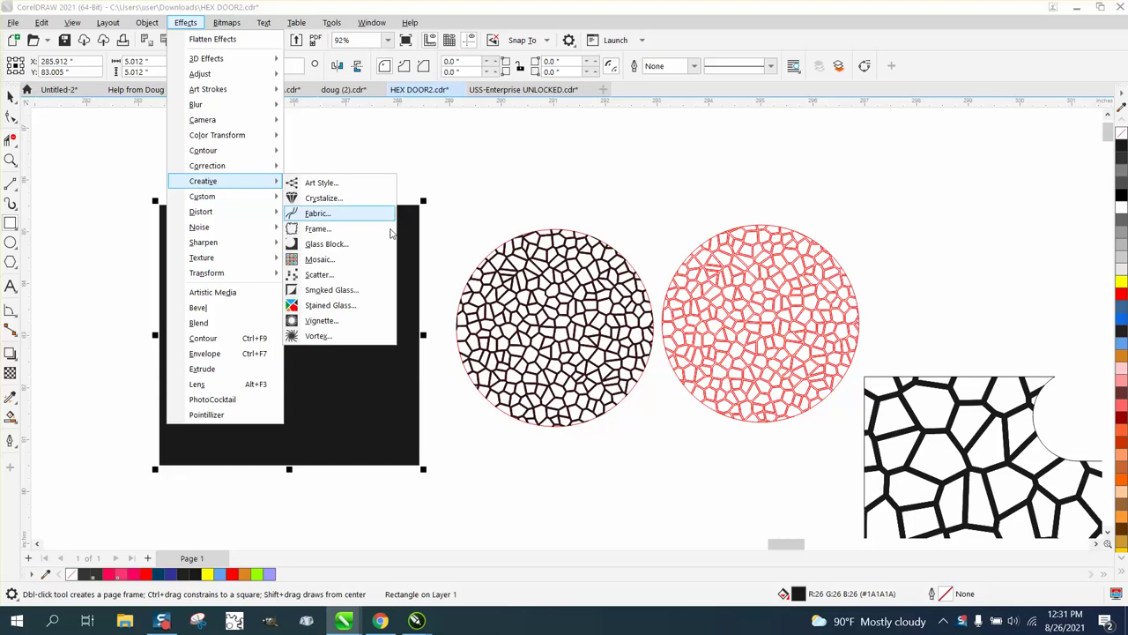
click(345, 306)
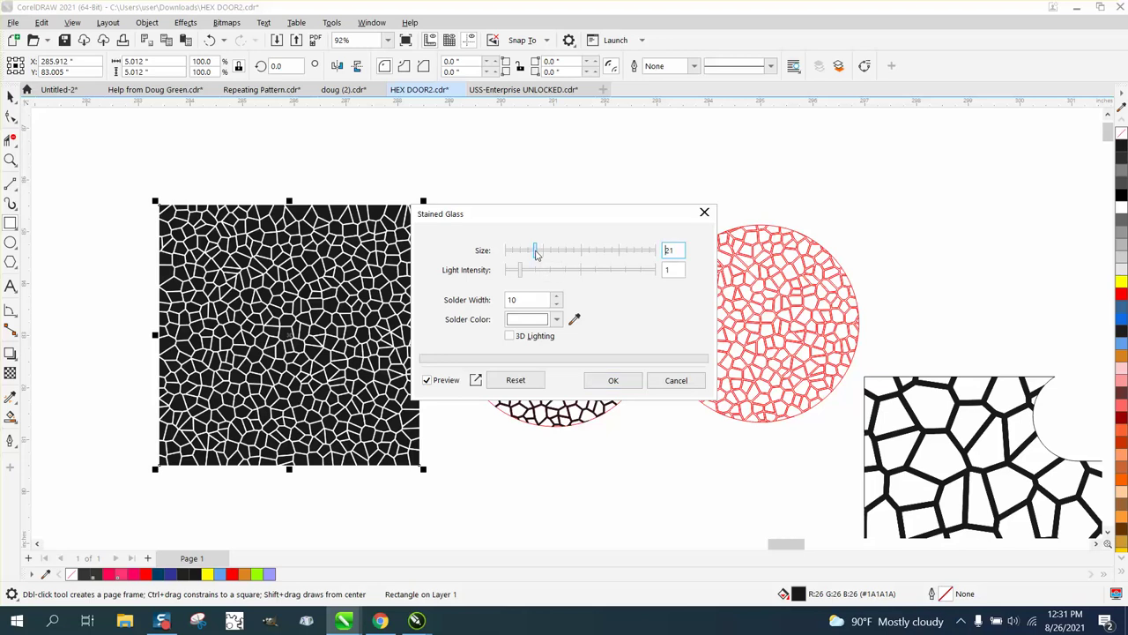
drag(535, 252, 581, 256)
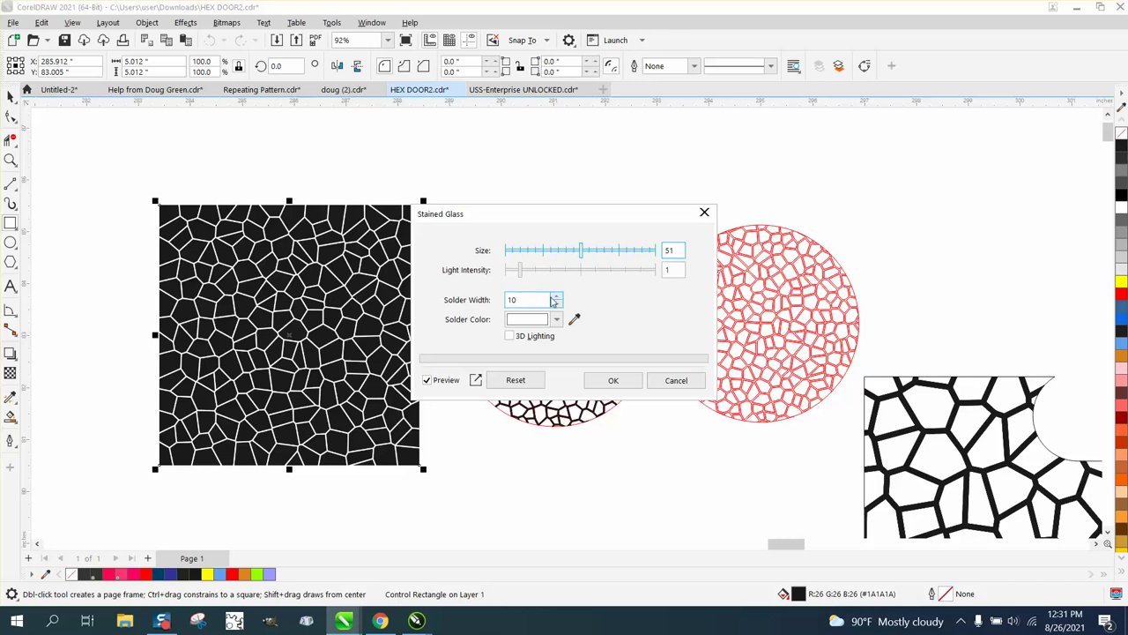
drag(543, 300, 500, 299)
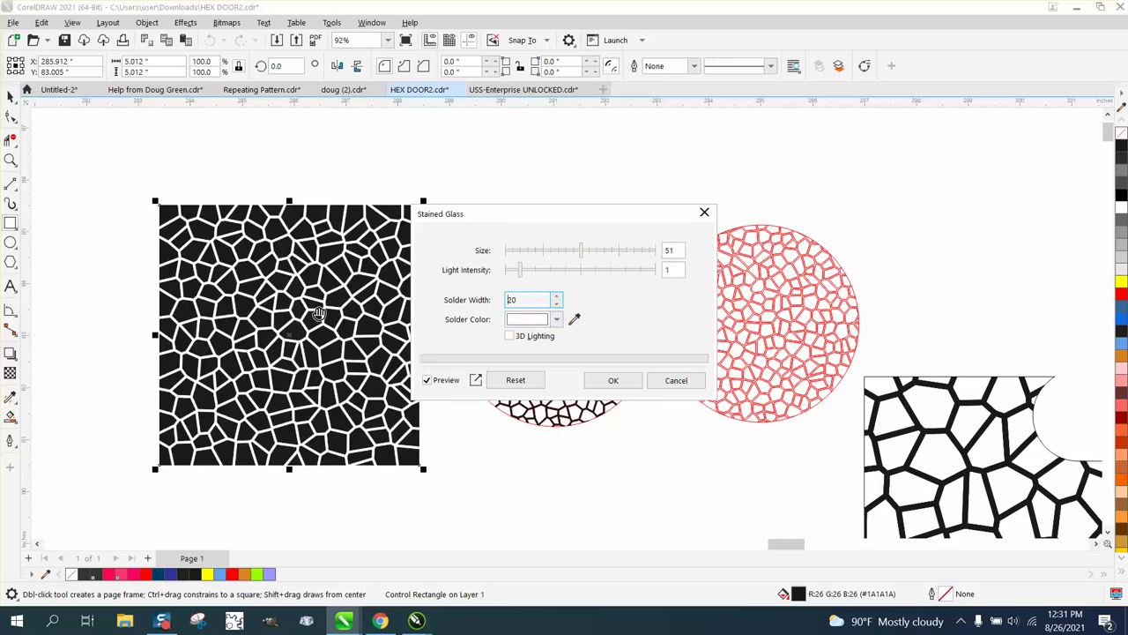
click(616, 382)
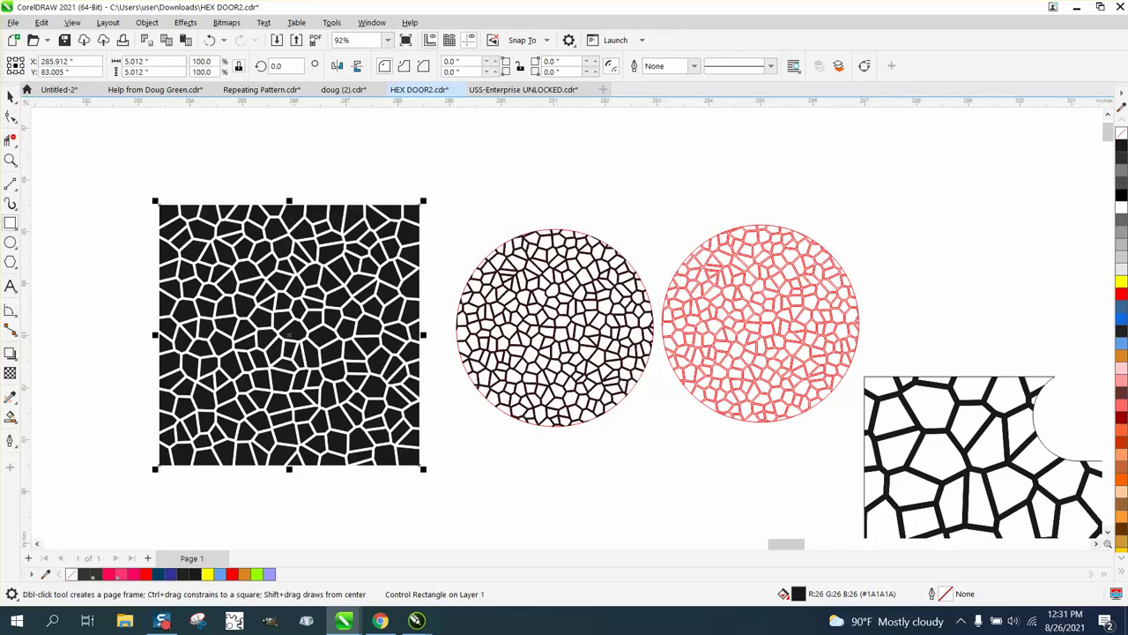
- Inspect a solder junction up close, then nudge the stained-glass square slightly up-left
click(10, 97)
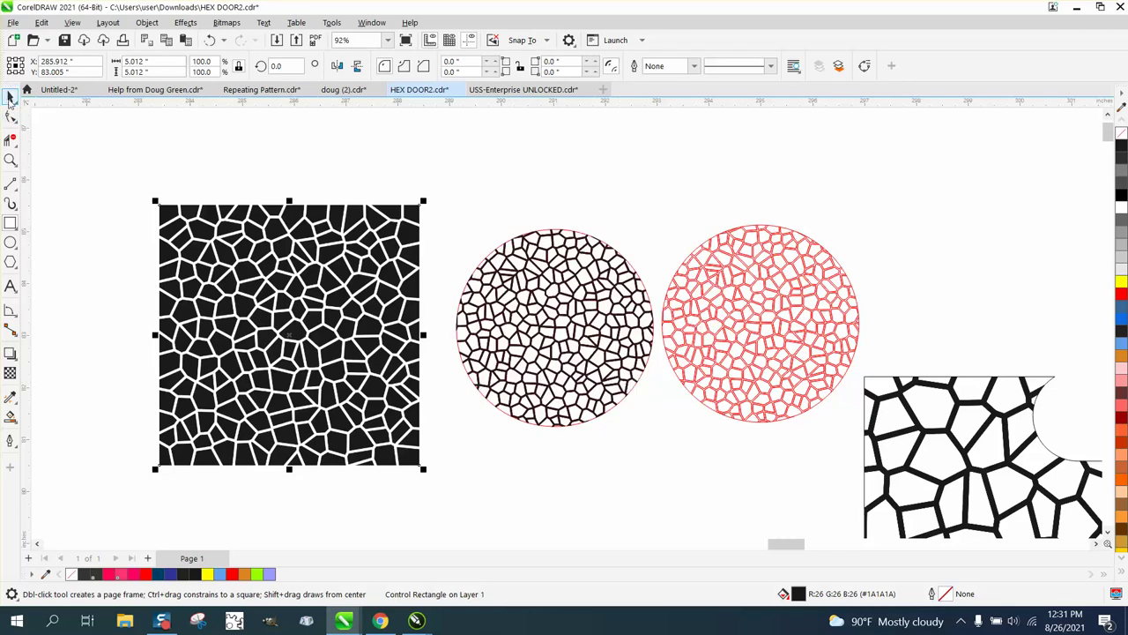
click(237, 260)
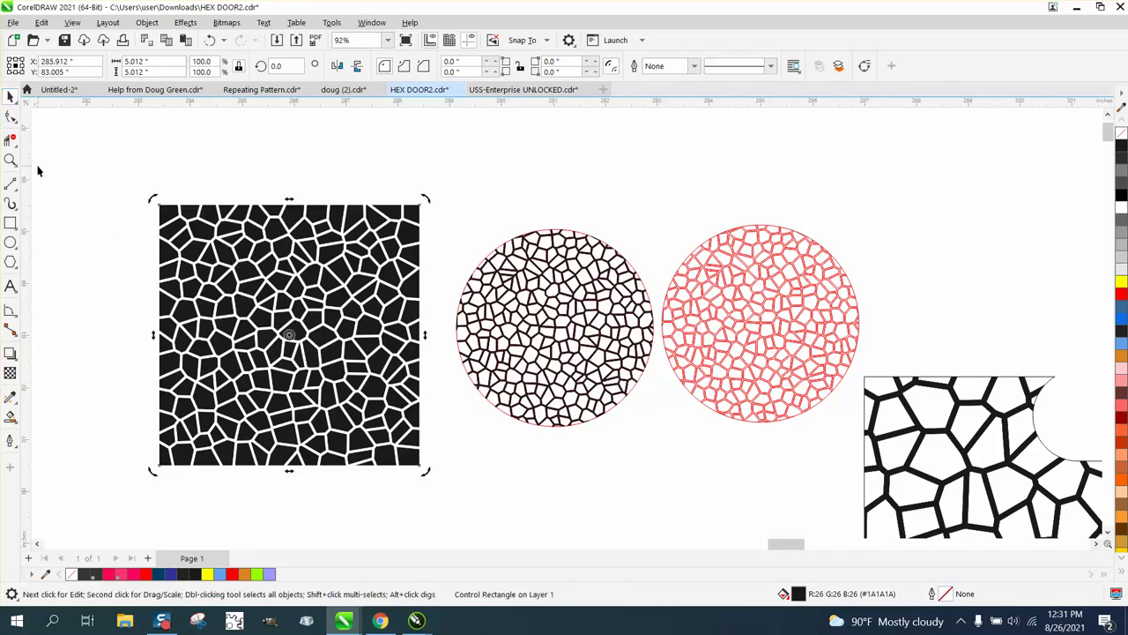
click(11, 160)
drag(157, 201, 208, 233)
drag(445, 283, 628, 381)
scroll(355, 291, down, 6)
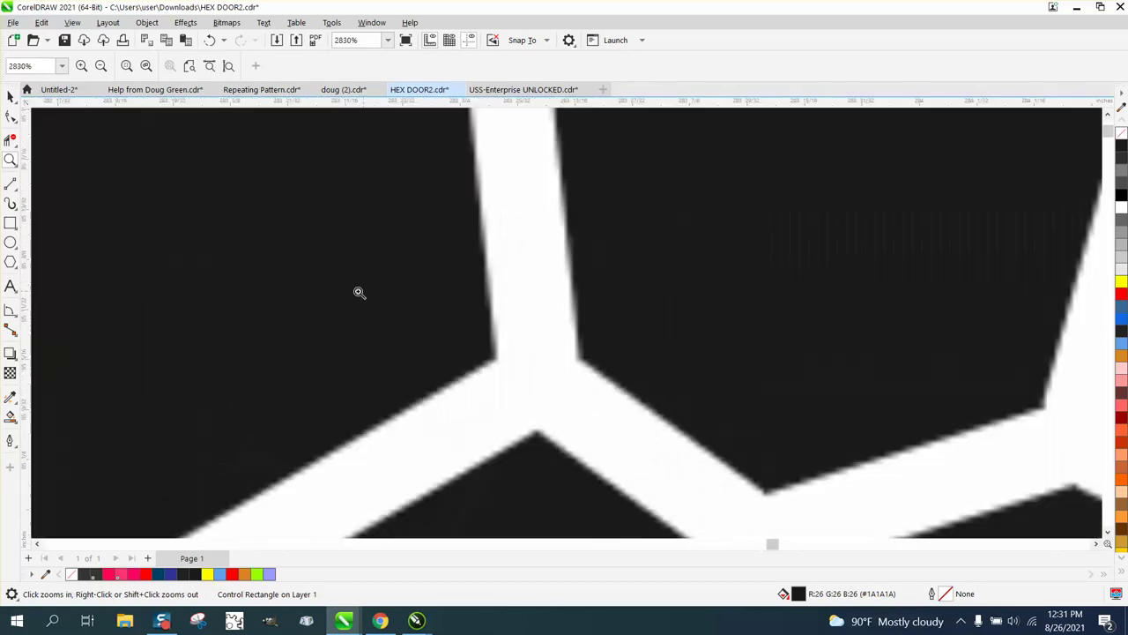
scroll(294, 262, down, 2)
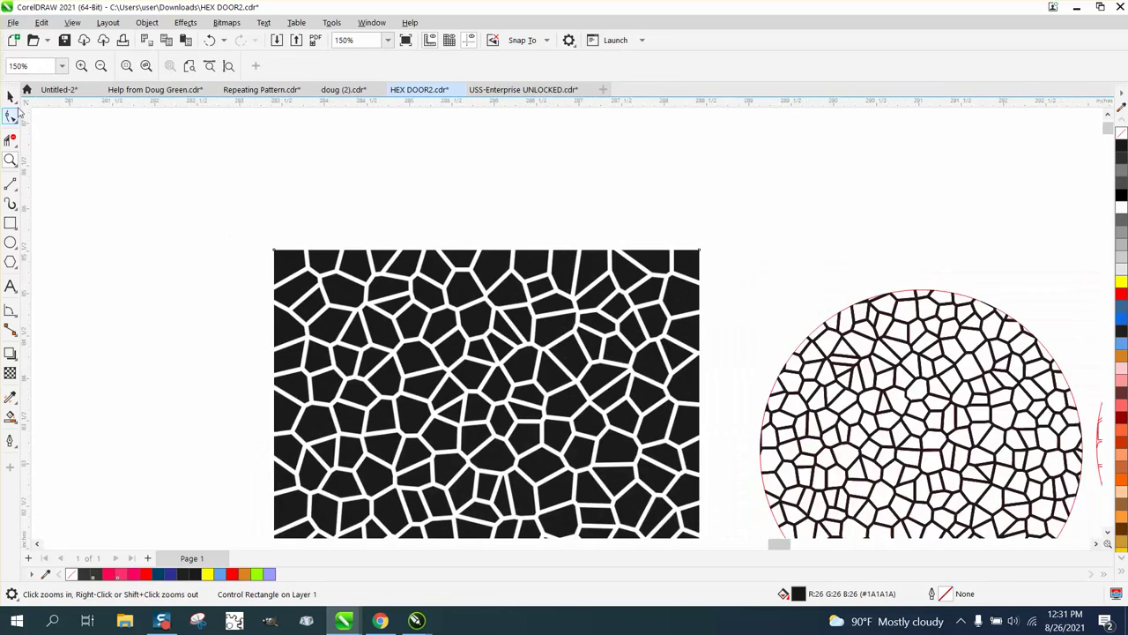
click(11, 96)
drag(424, 265, 414, 252)
- Convert the stained-glass square to a 300 dpi, 1-bit black-and-white bitmap
click(231, 24)
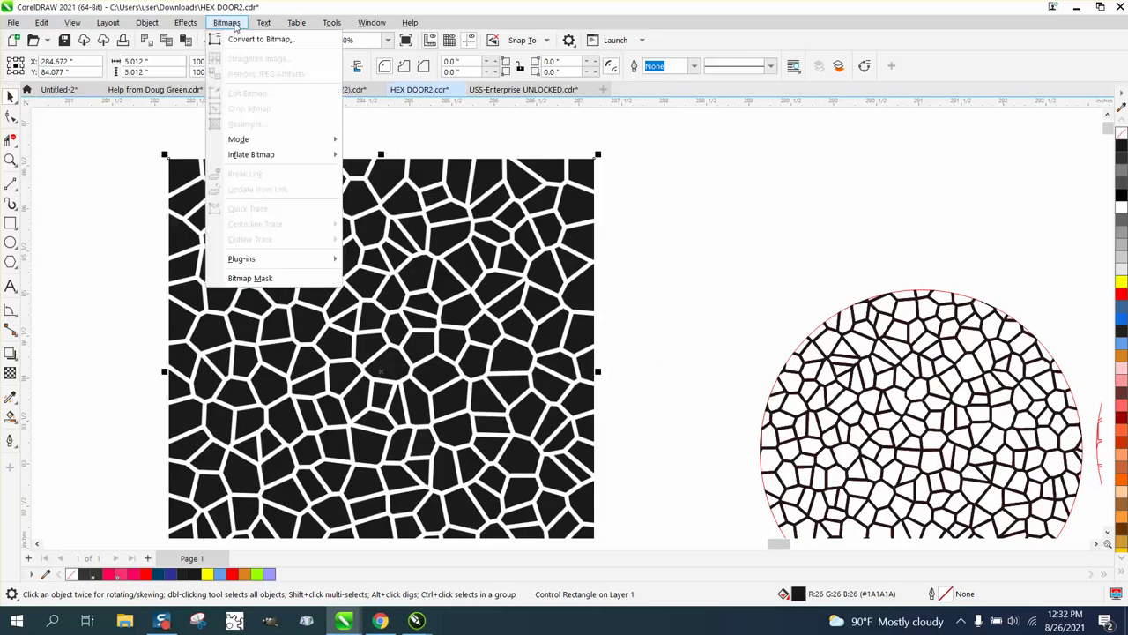
click(257, 40)
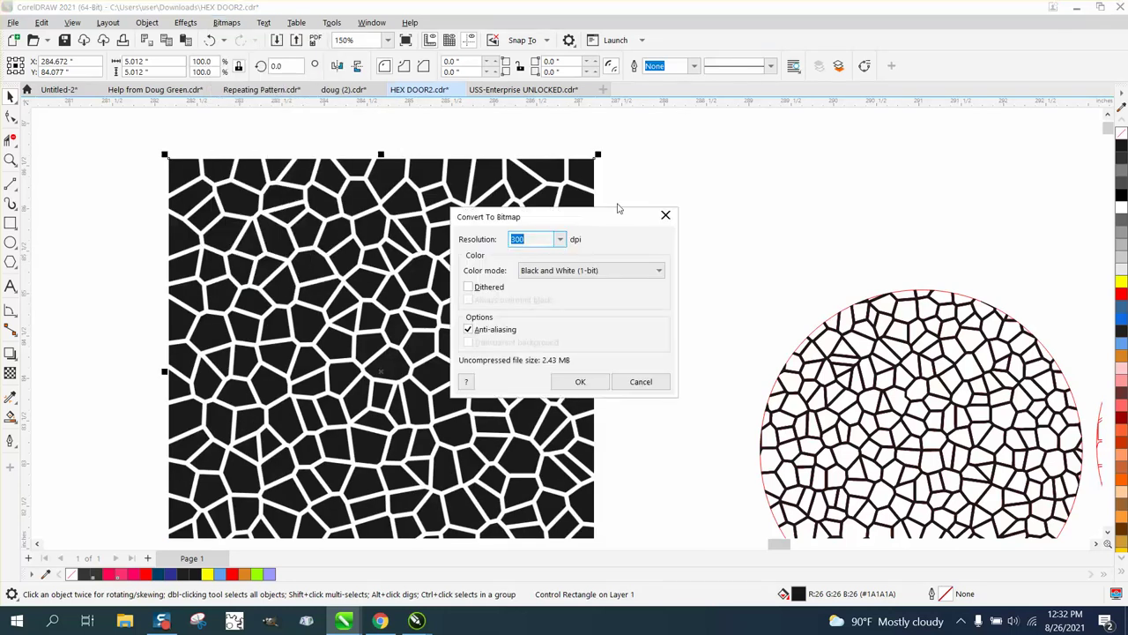
click(580, 381)
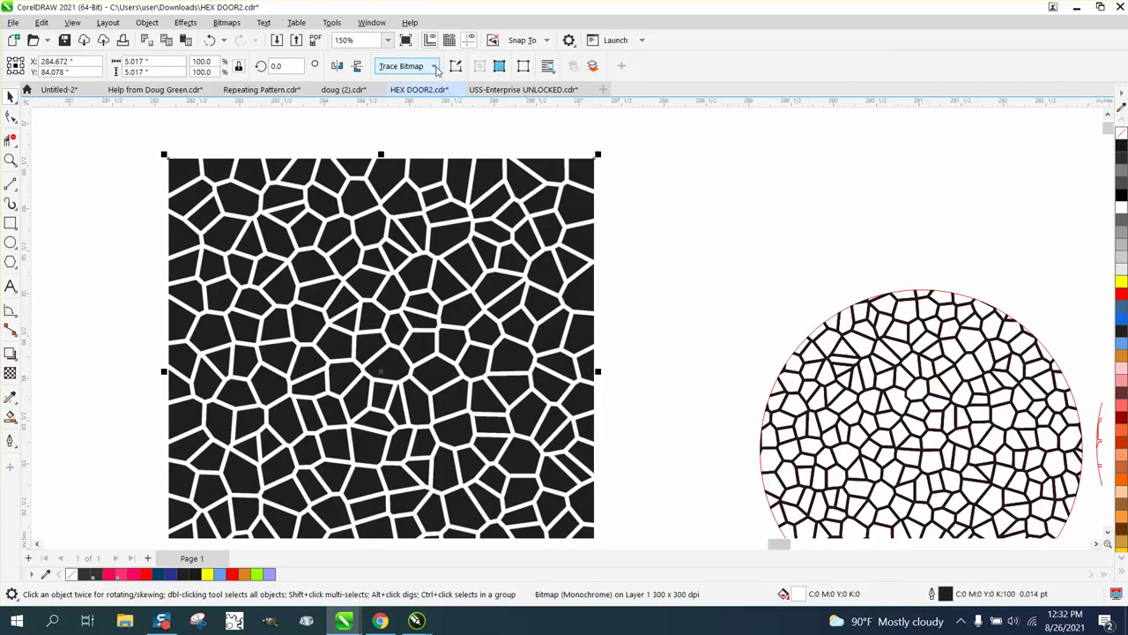
- Outline-trace the bitmap as a Detailed Logo into a group of 197 vector shapes
click(435, 67)
mouse_move(432, 125)
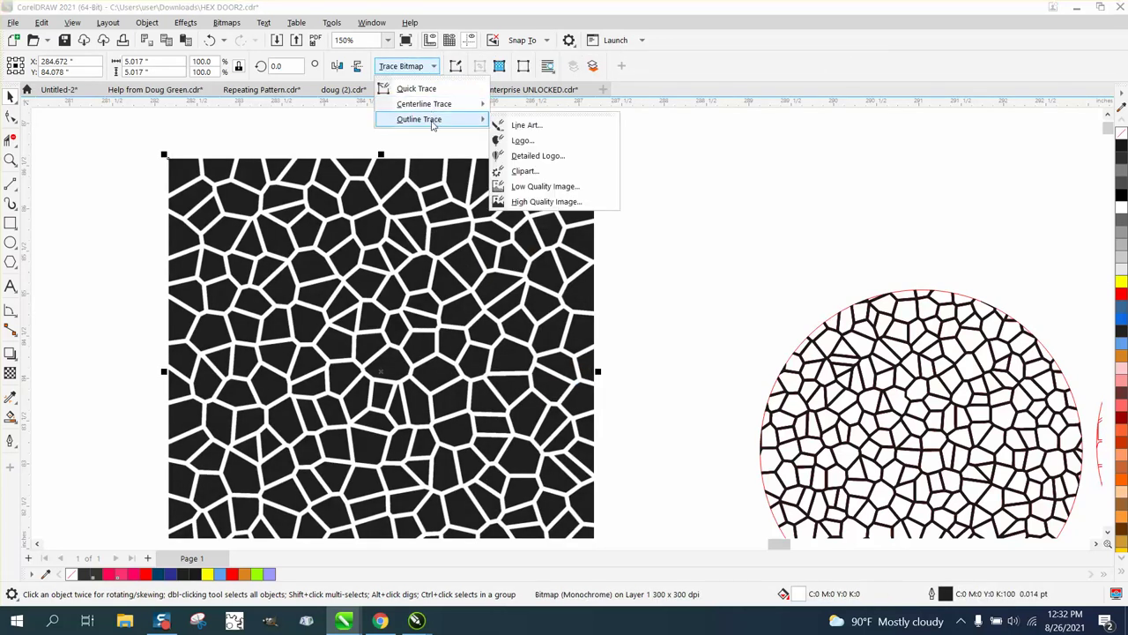
click(538, 155)
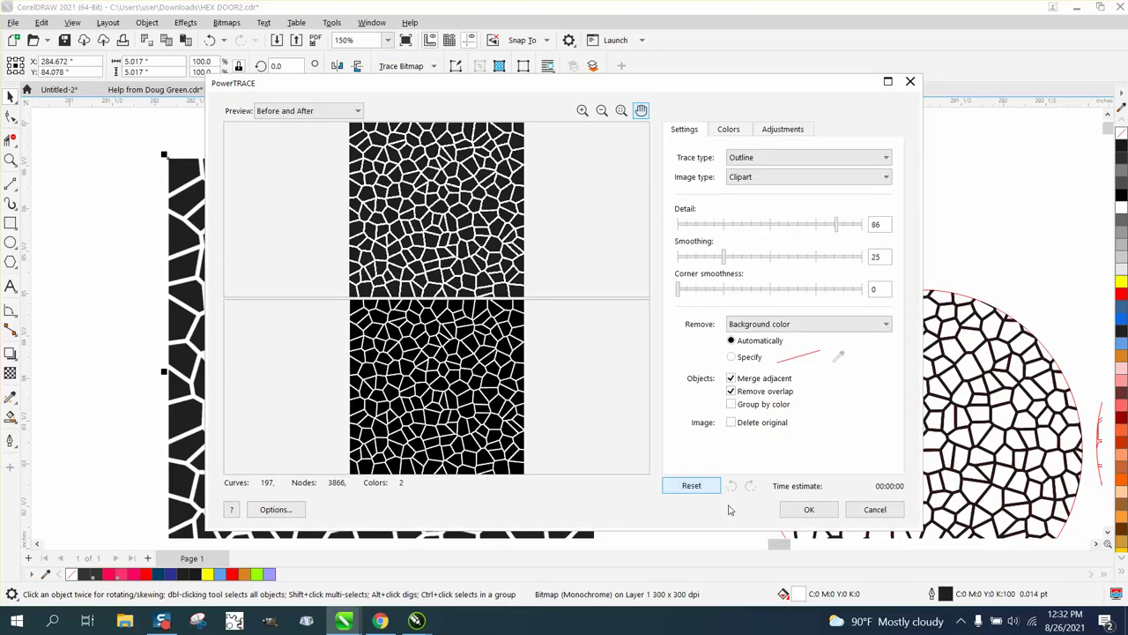
click(807, 510)
- Move the traced group left of the bitmap, with no fill and red hairline outlines
scroll(479, 252, down, 2)
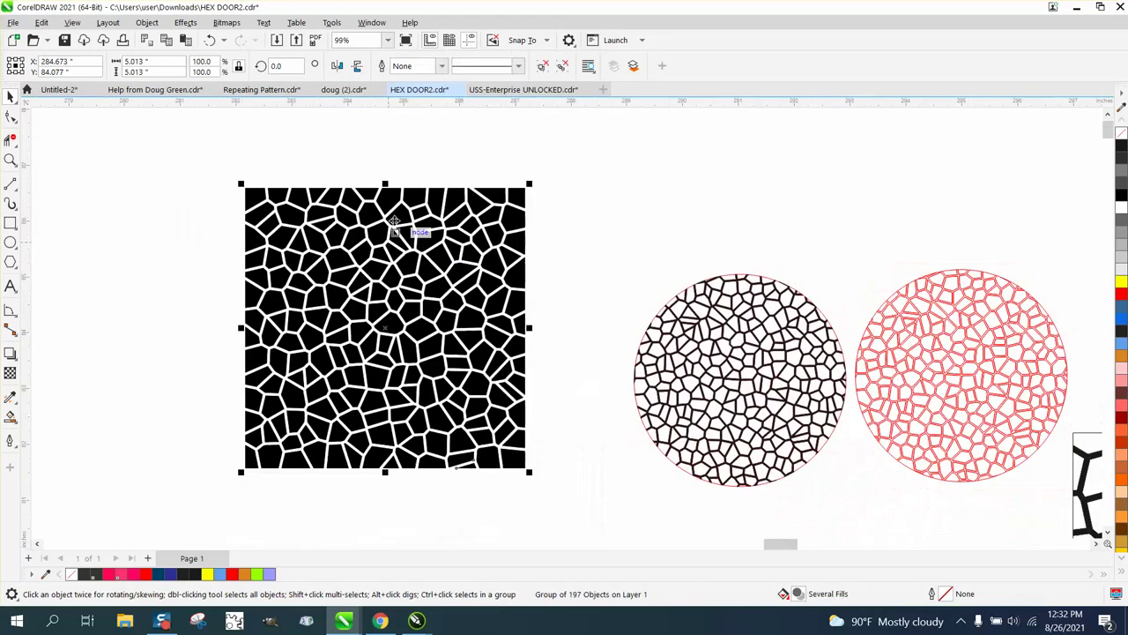
scroll(532, 159, down, 1)
drag(461, 273, 262, 321)
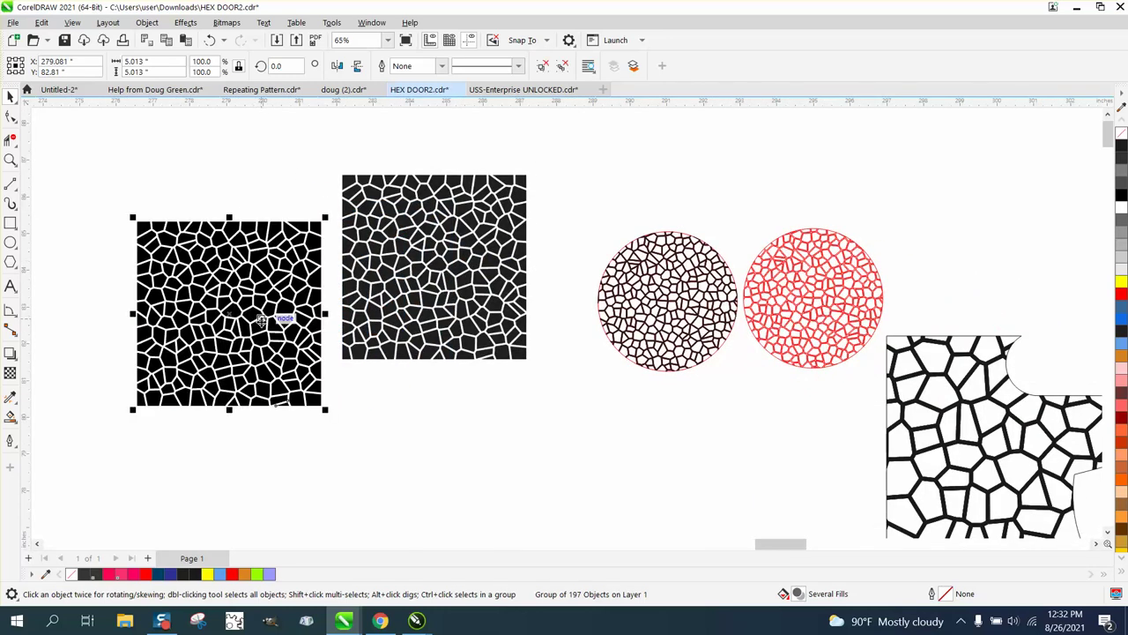
click(1121, 132)
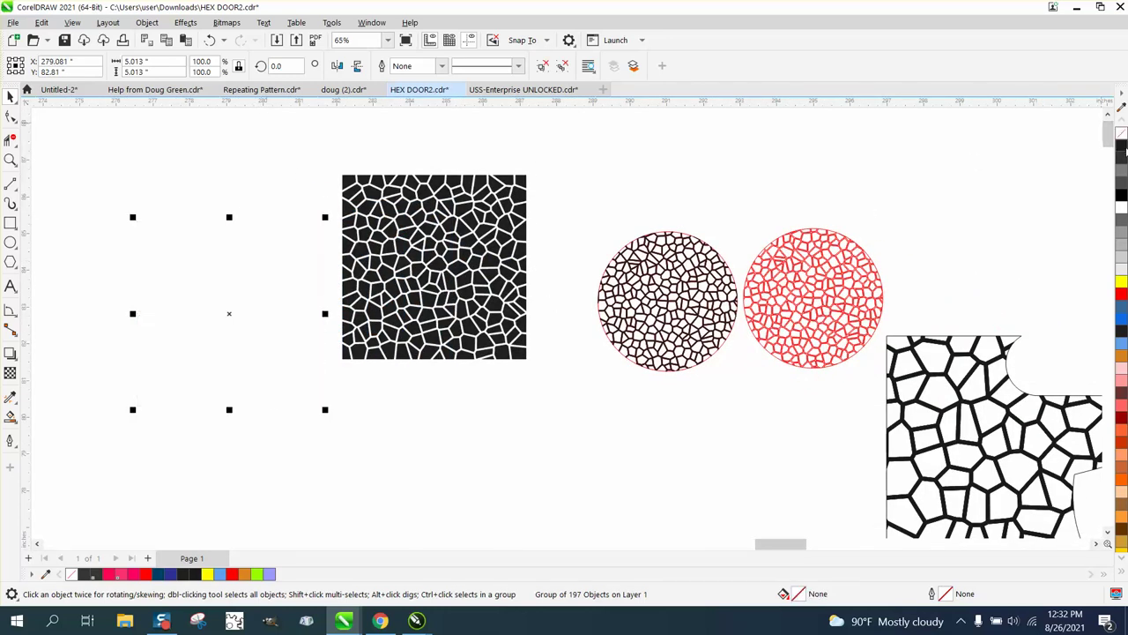
right_click(1121, 299)
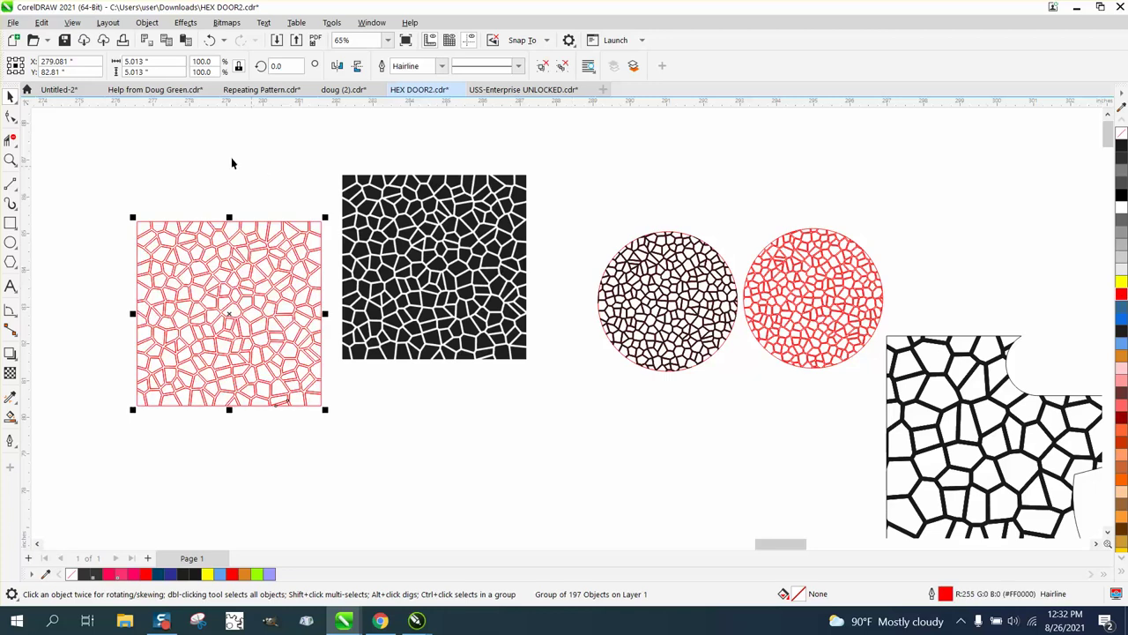
- Zoom in to inspect the red cell outlines, then zoom back out two steps
click(10, 159)
drag(104, 189, 379, 453)
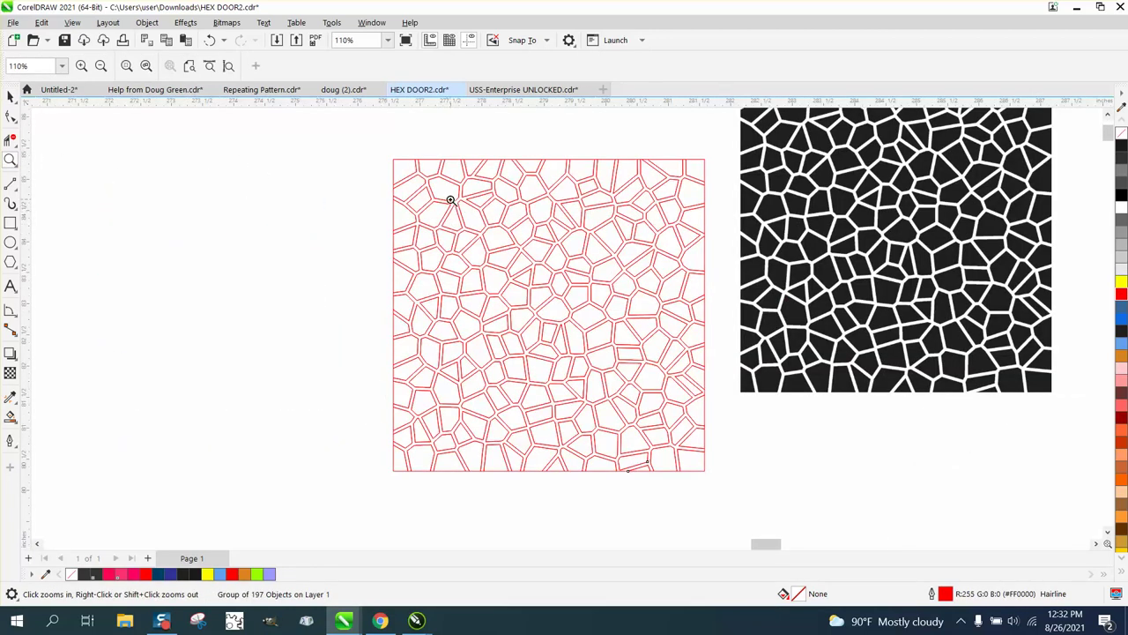
drag(397, 167, 448, 176)
right_click(336, 193)
right_click(326, 189)
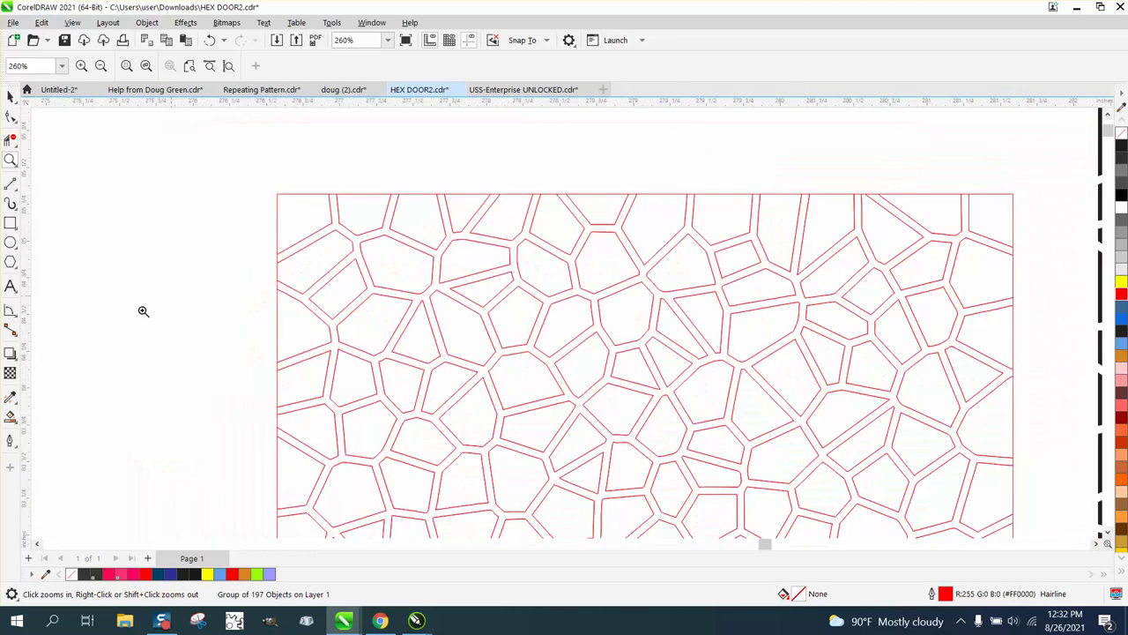
- Smart-fill the solder lines black, then draw a rectangle enclosing the left cell pattern
click(10, 416)
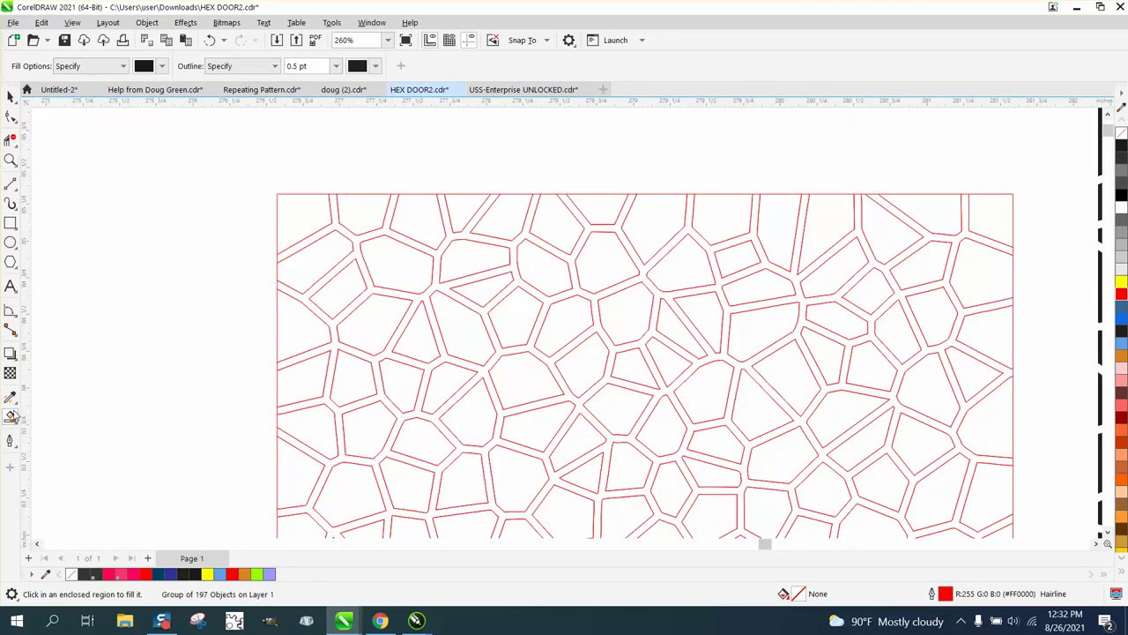
click(340, 229)
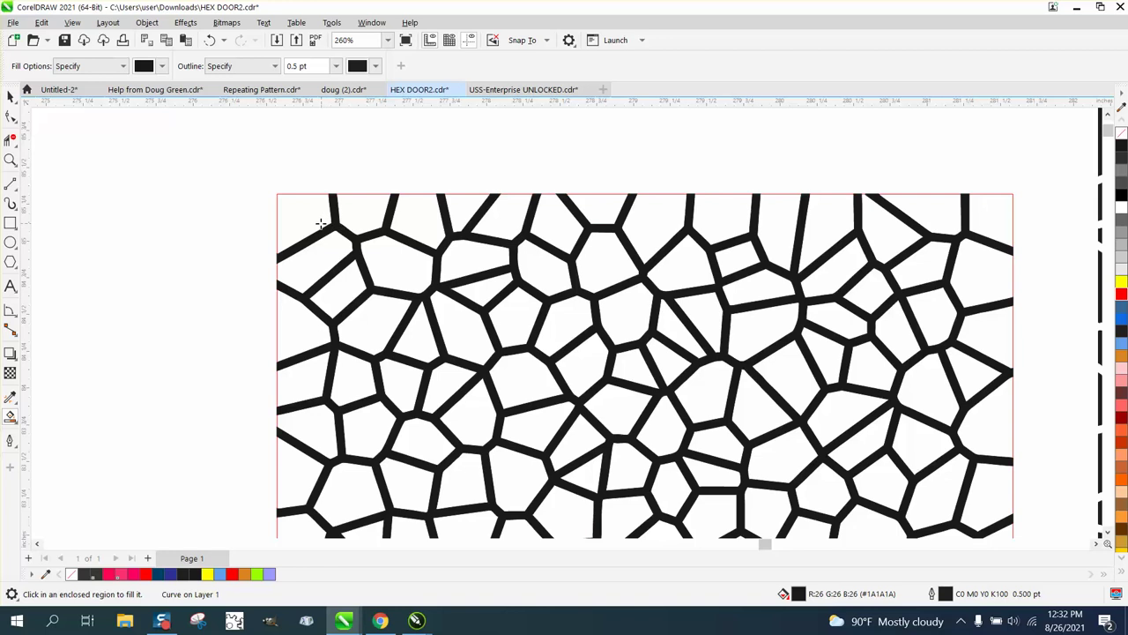
scroll(220, 210, down, 1)
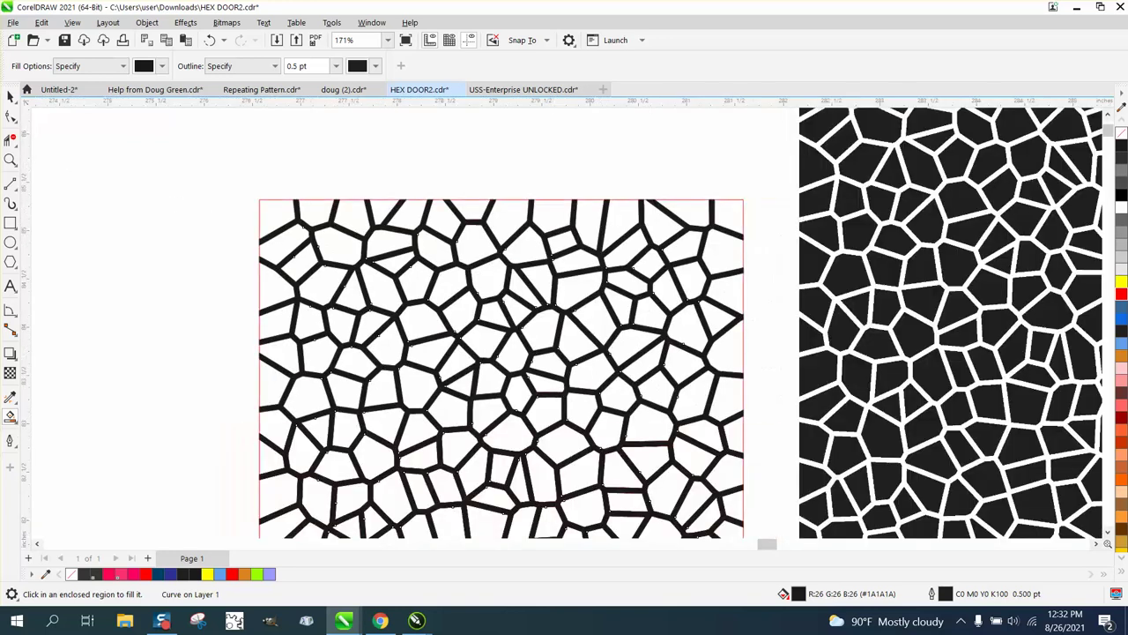
key(F3)
key(F3)
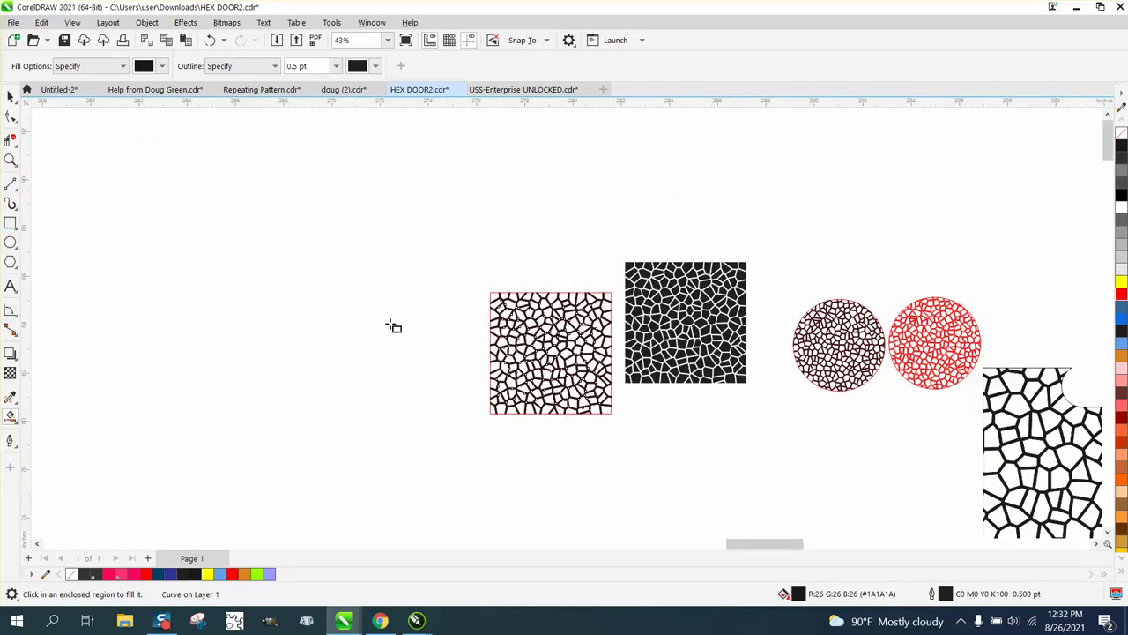
key(F6)
drag(460, 278, 627, 424)
- Fill the rectangle yellow and send it to the back of the page behind the pattern
click(1121, 281)
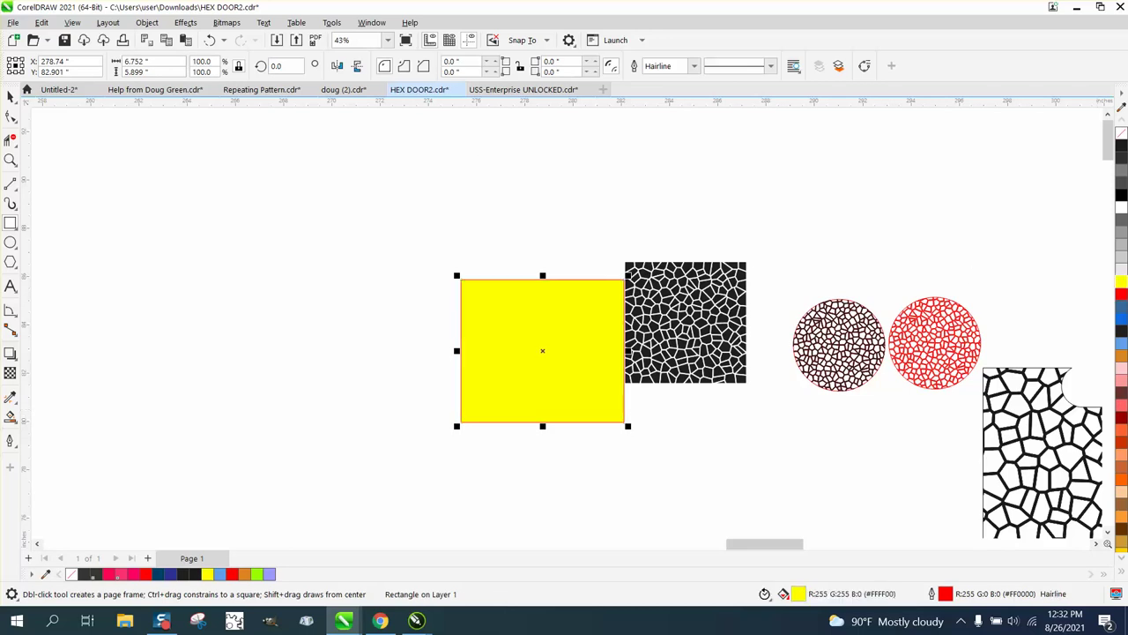
click(146, 22)
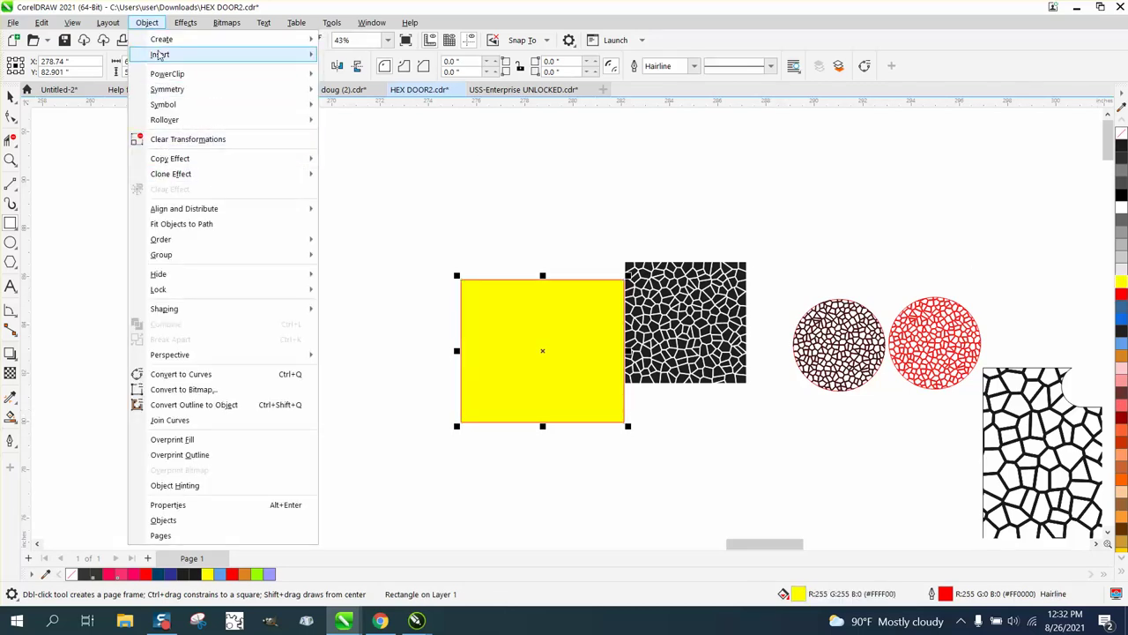
mouse_move(301, 244)
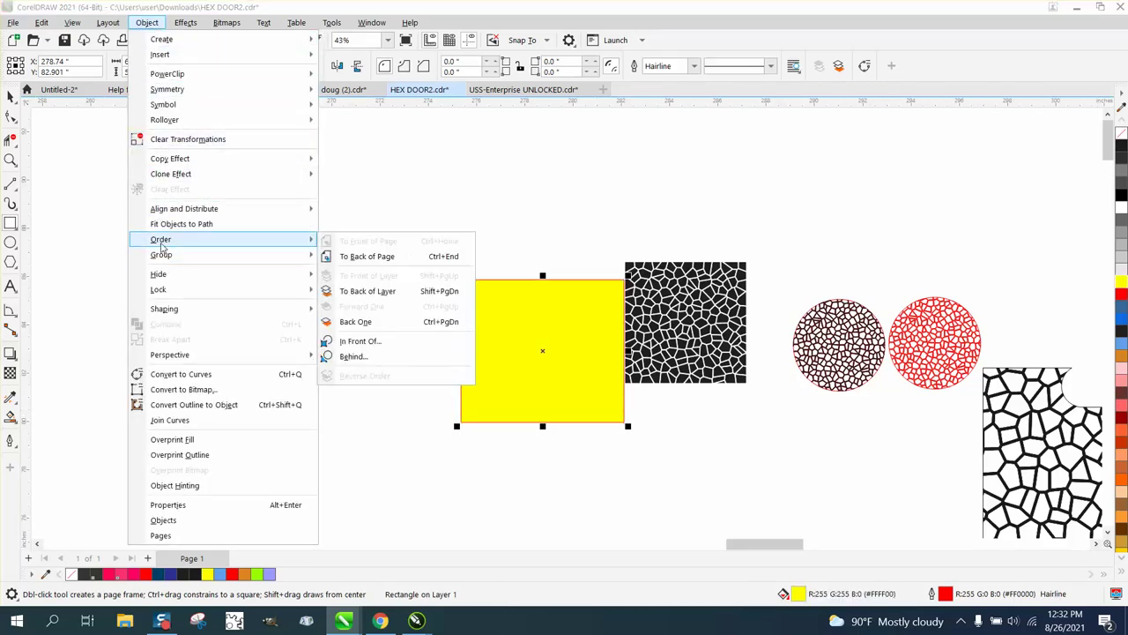
click(334, 255)
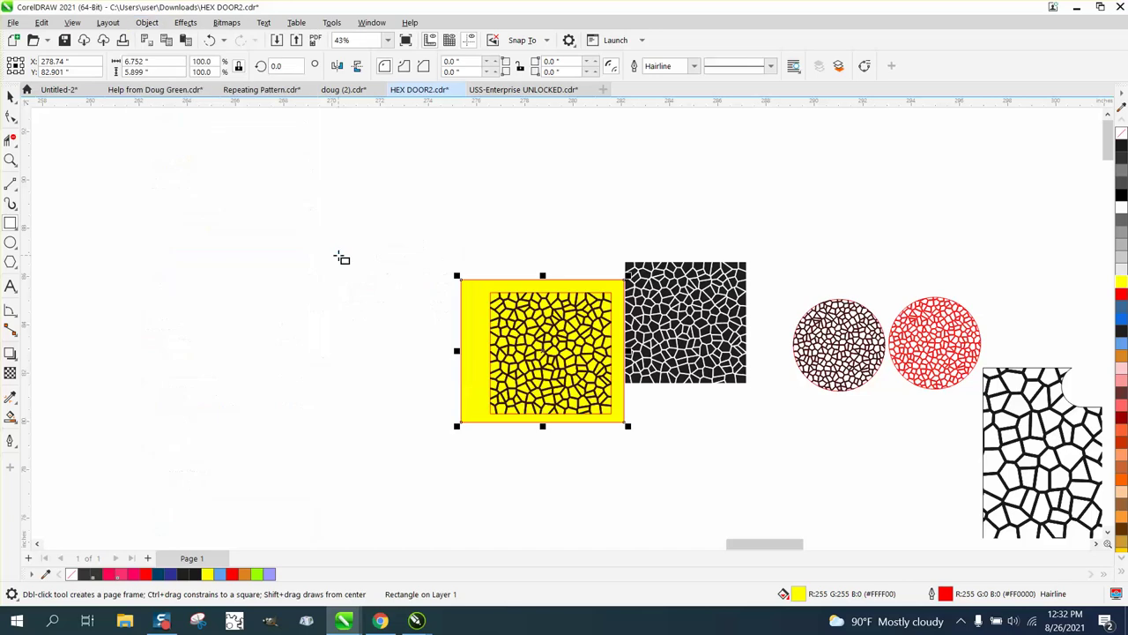
- Zoom in to check the yellow backdrop sitting behind the black cell pattern
click(11, 161)
drag(576, 339, 578, 345)
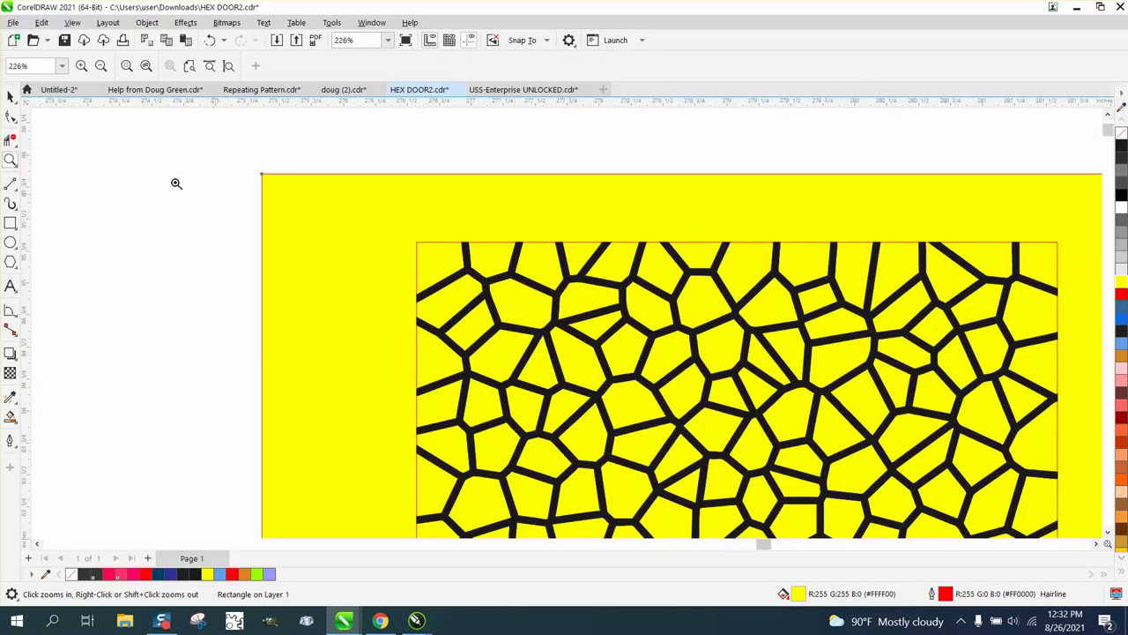
click(10, 95)
key(F4)
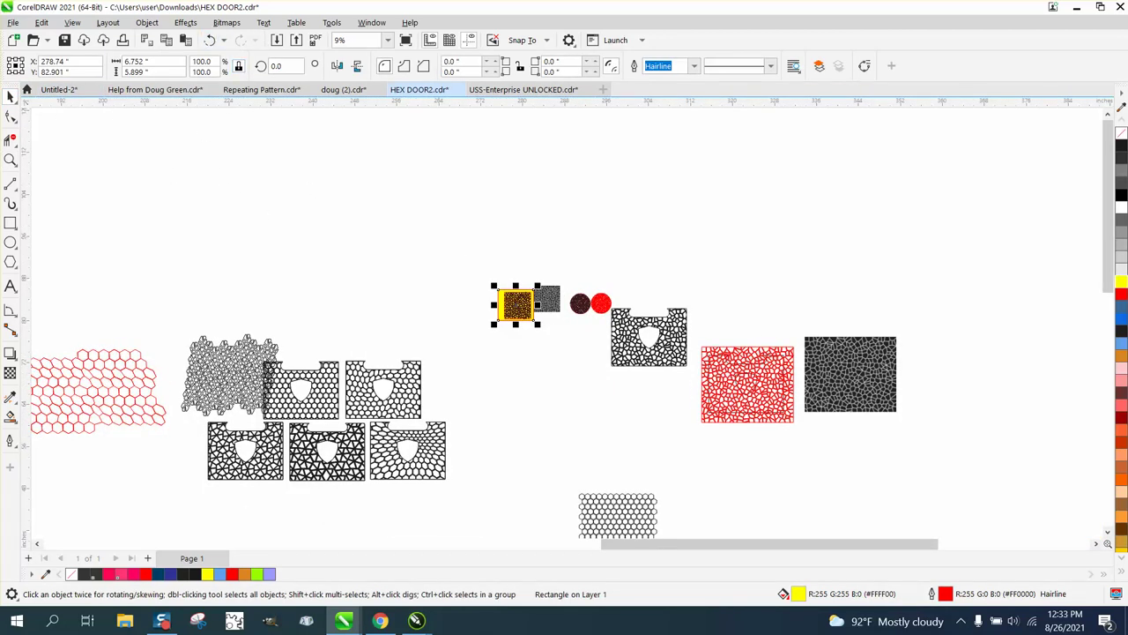
click(11, 159)
drag(500, 277, 561, 332)
click(10, 96)
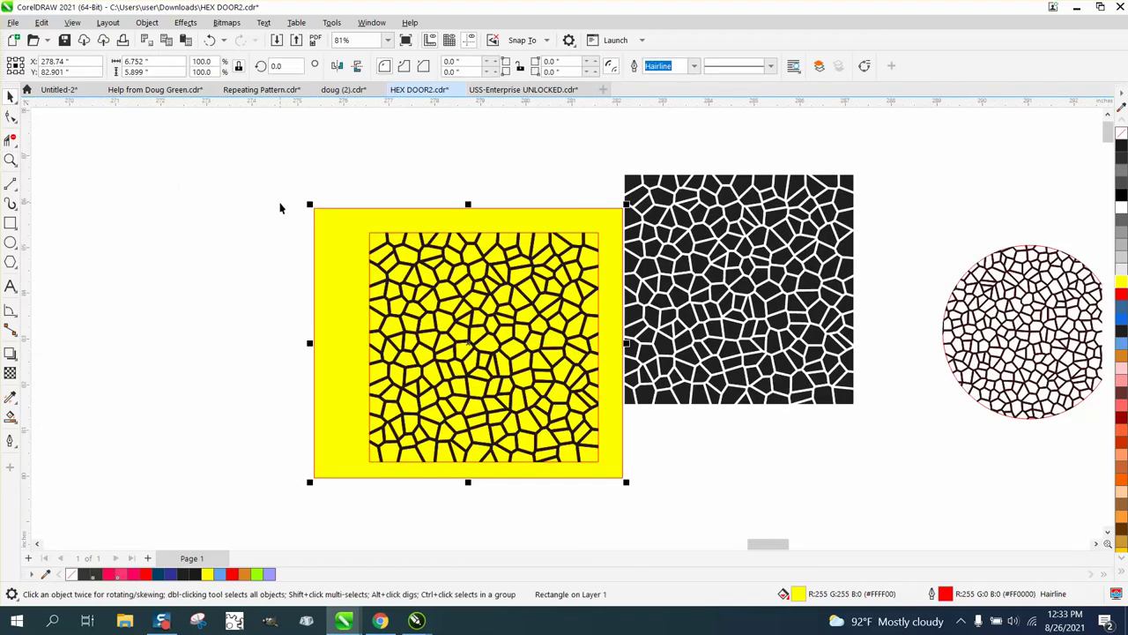
- Delete the yellow rectangle and the black solder-line copy, revealing the red outlines
key(Delete)
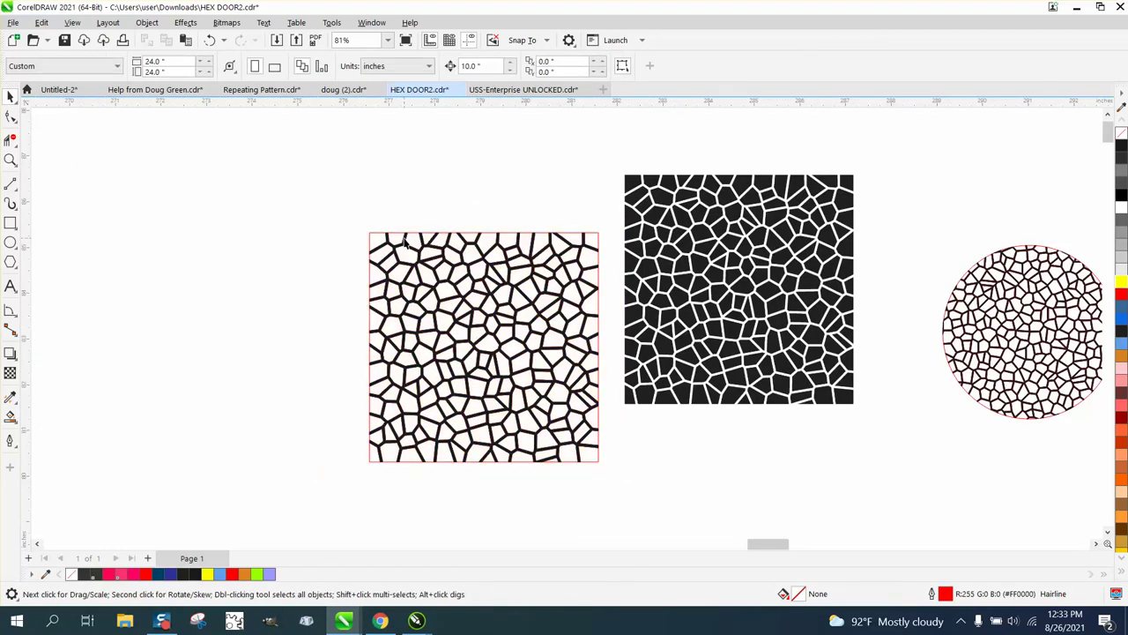
click(404, 244)
drag(404, 243, 358, 231)
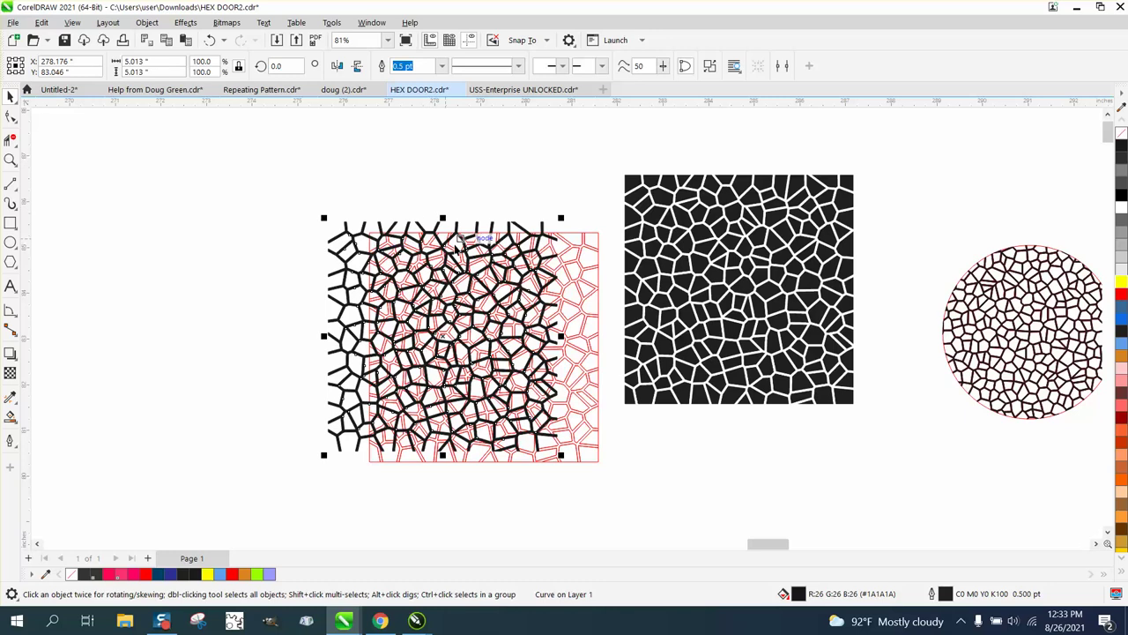
key(Delete)
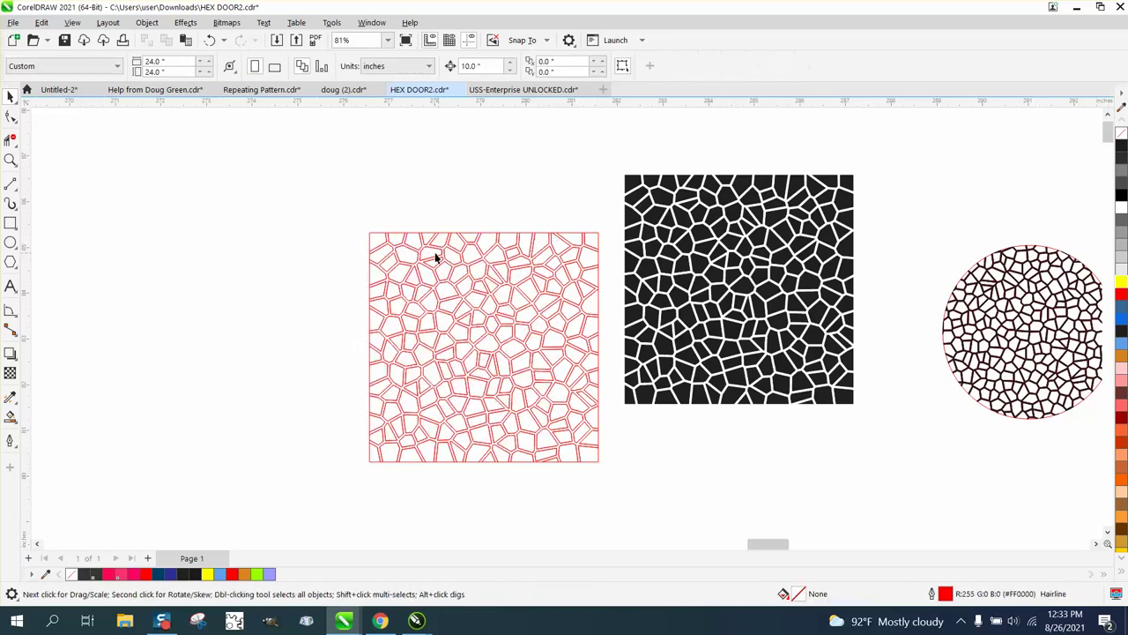
- Zoom in on the remaining red outline pattern
click(10, 159)
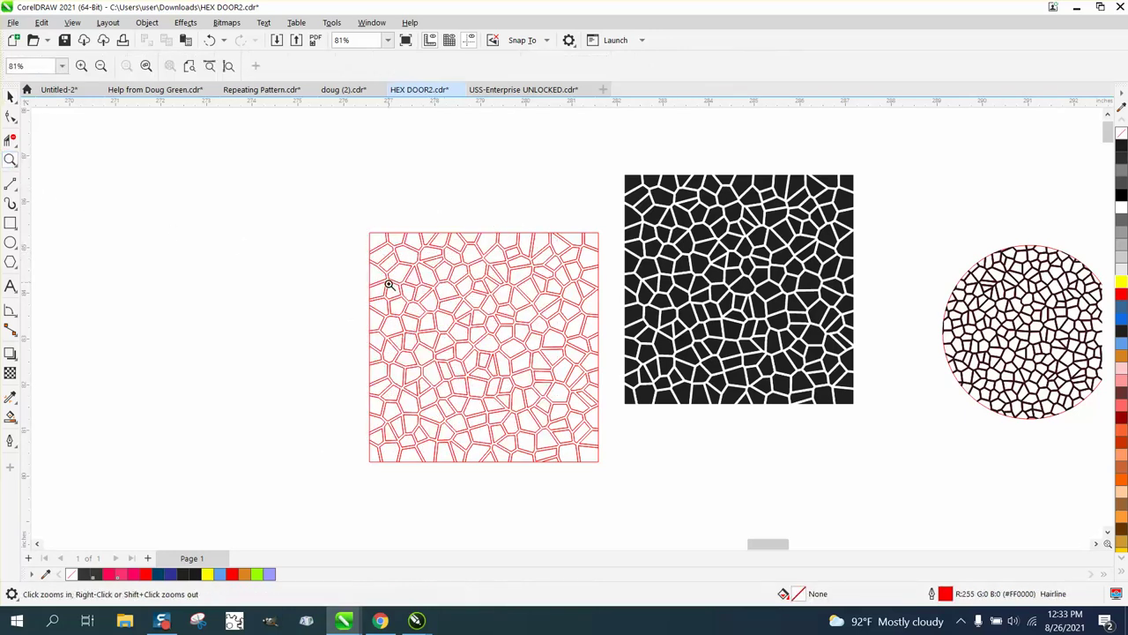
click(559, 401)
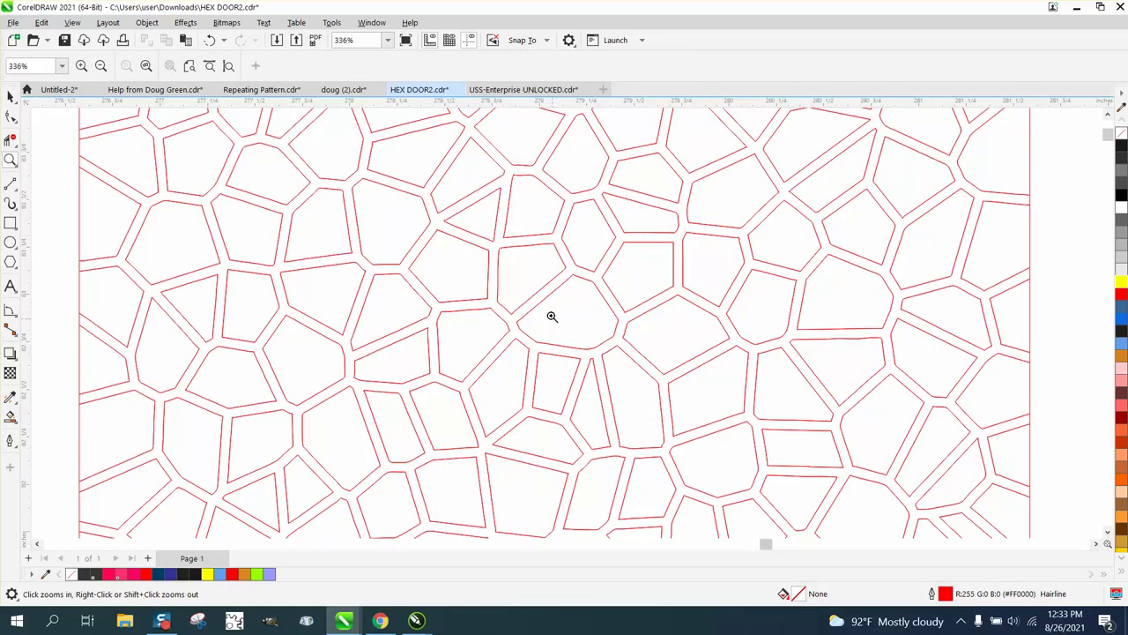
scroll(616, 354, down, 2)
scroll(609, 355, down, 1)
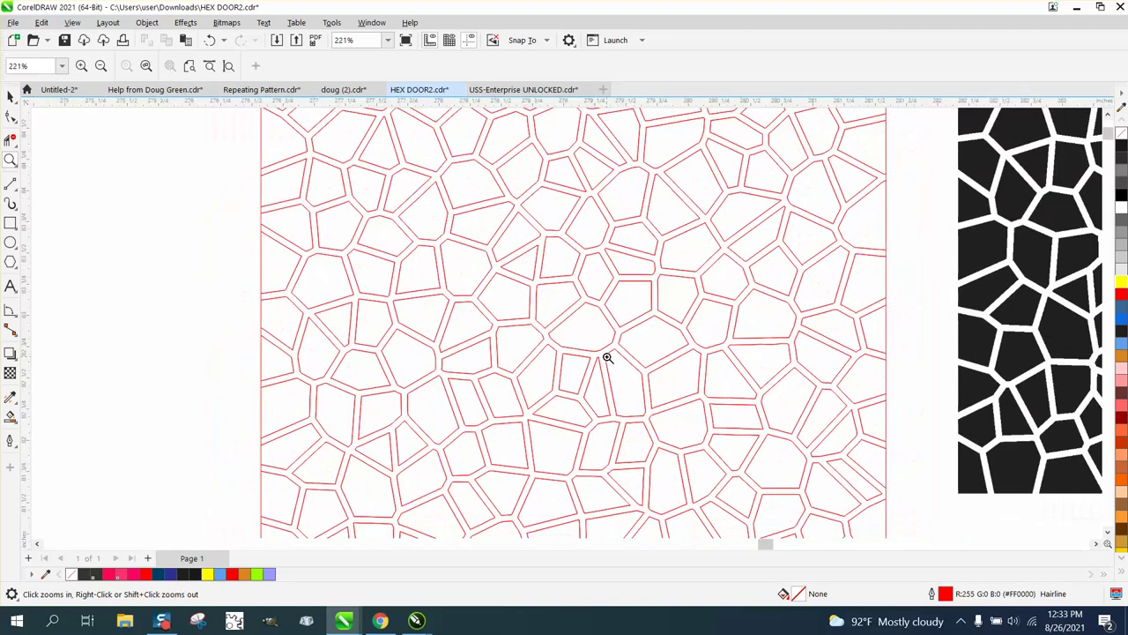
click(11, 97)
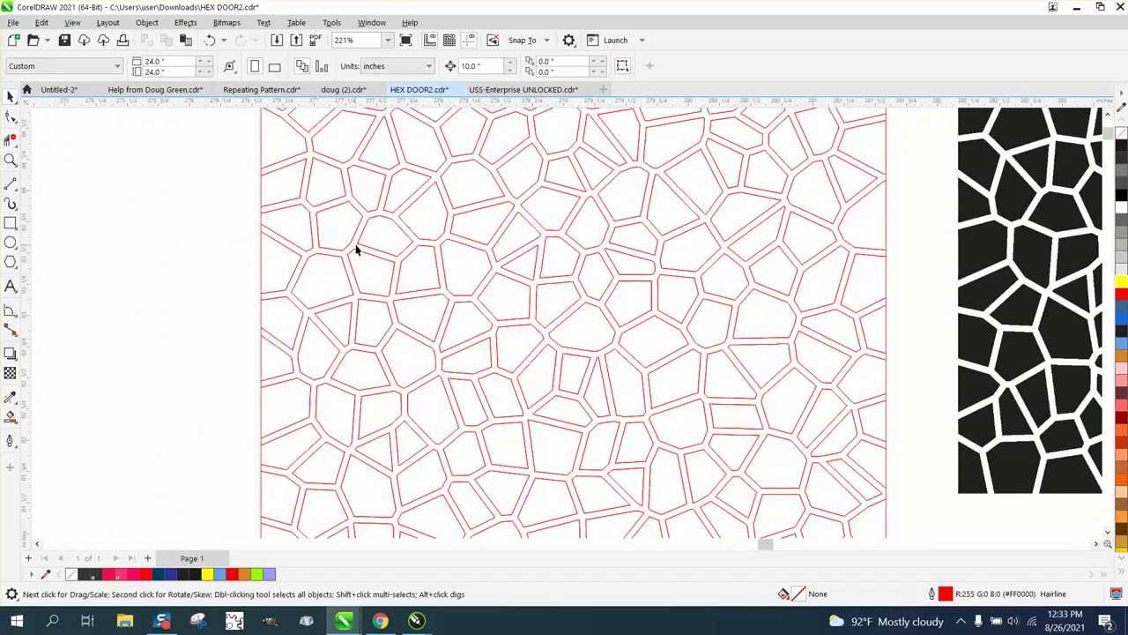
- Select the red outline pattern group and ungroup it into 197 separate shapes
click(357, 250)
click(146, 22)
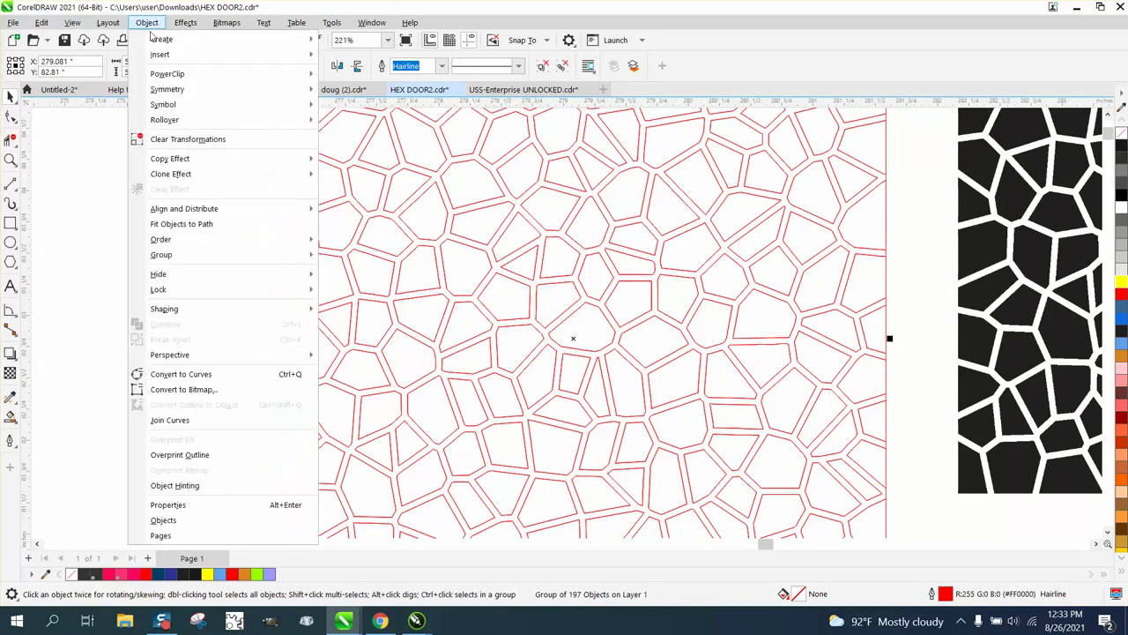
mouse_move(165, 257)
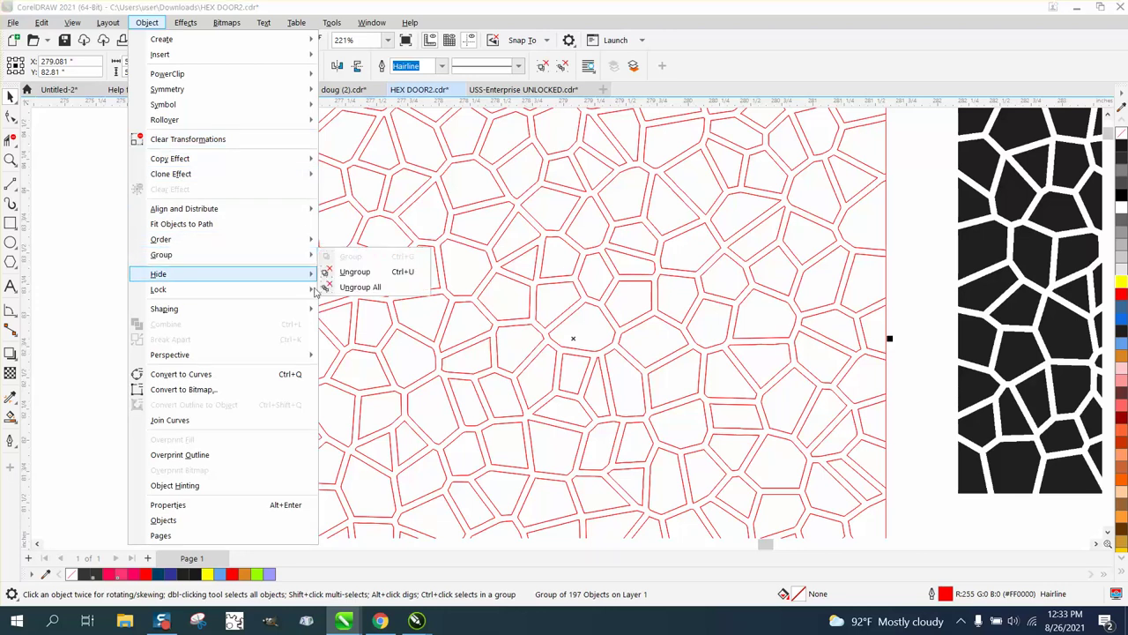
click(353, 272)
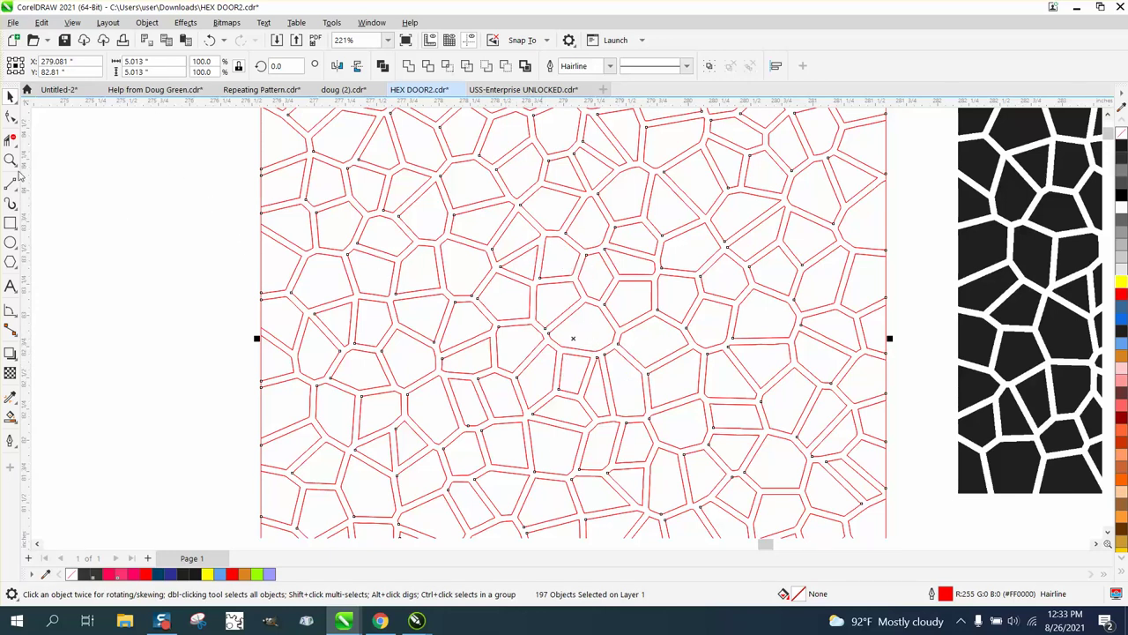
click(11, 160)
drag(464, 236, 599, 301)
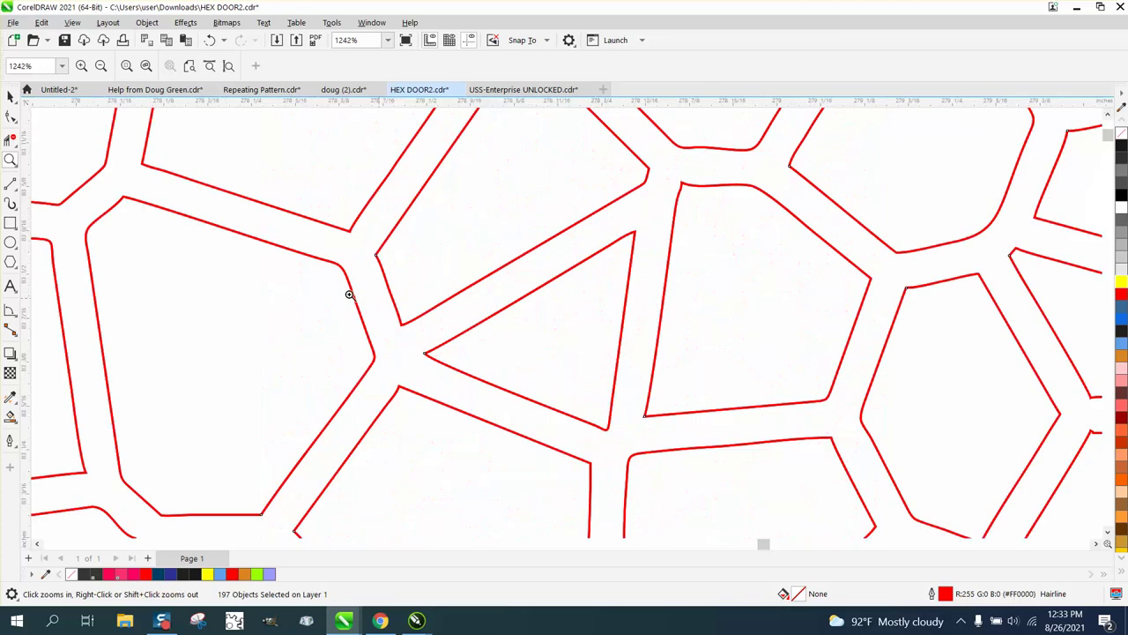
click(10, 136)
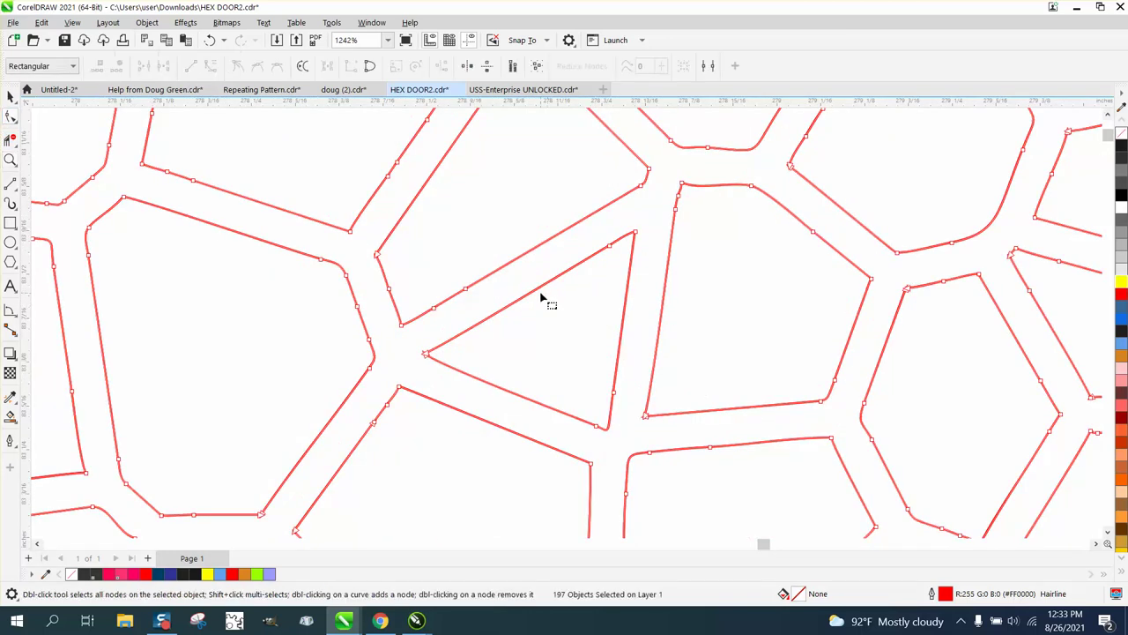
drag(541, 290, 560, 328)
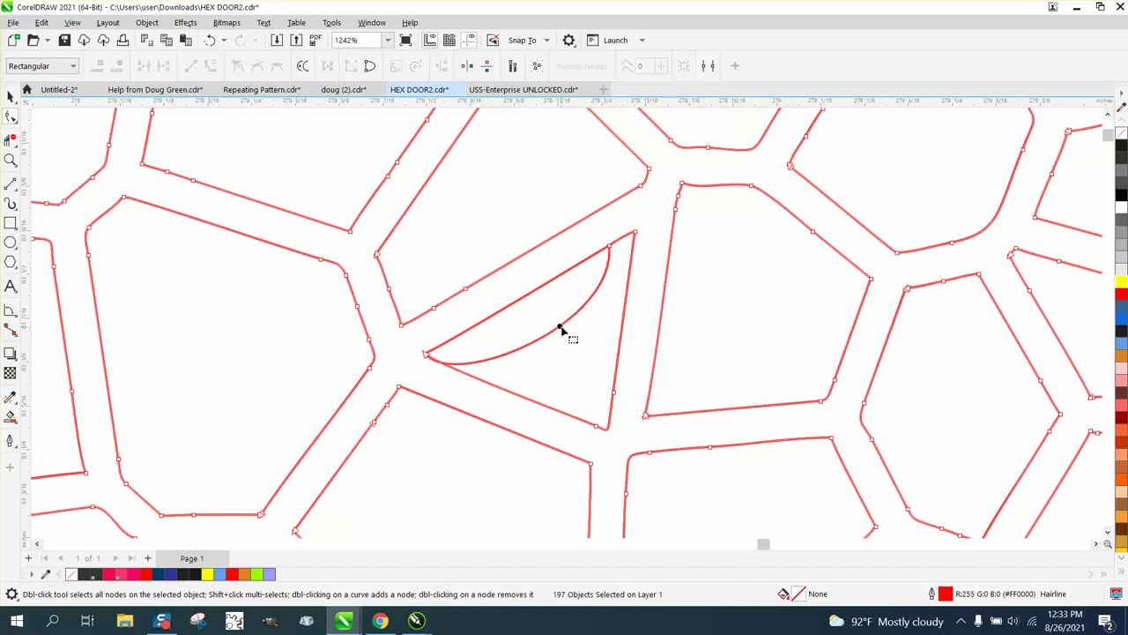
click(608, 245)
key(Delete)
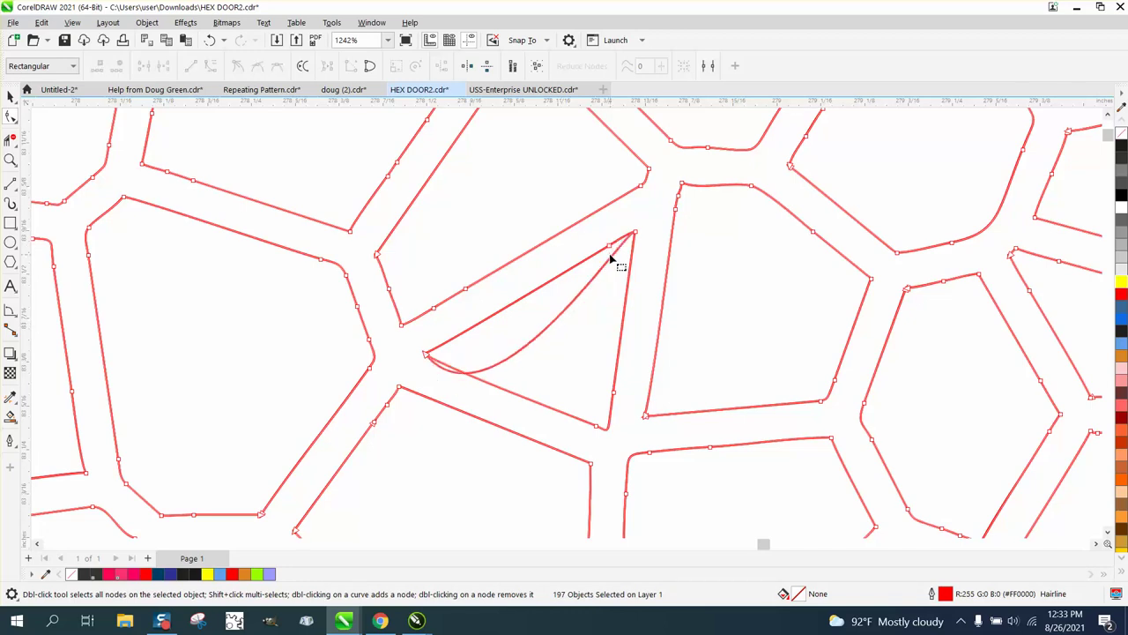
double_click(426, 356)
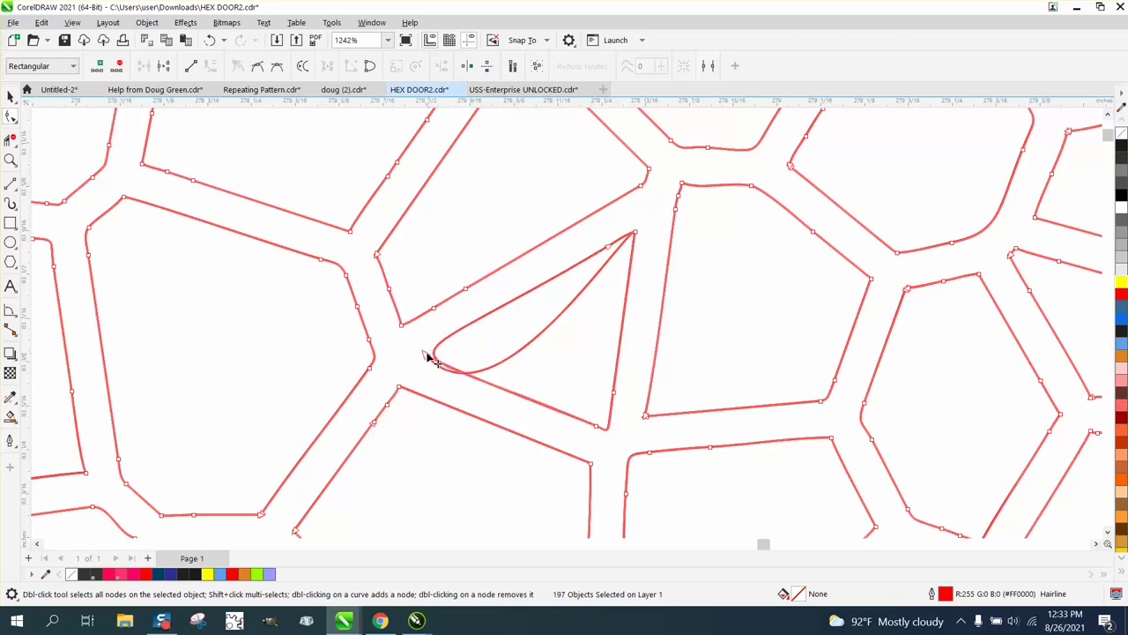
click(607, 249)
double_click(607, 247)
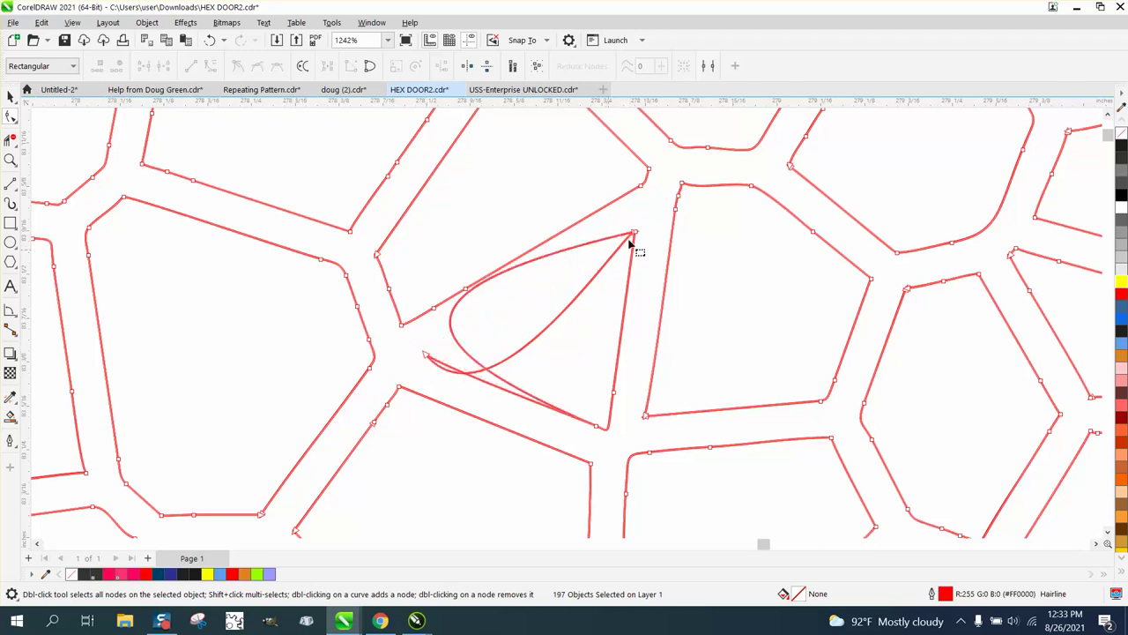
click(634, 235)
double_click(635, 235)
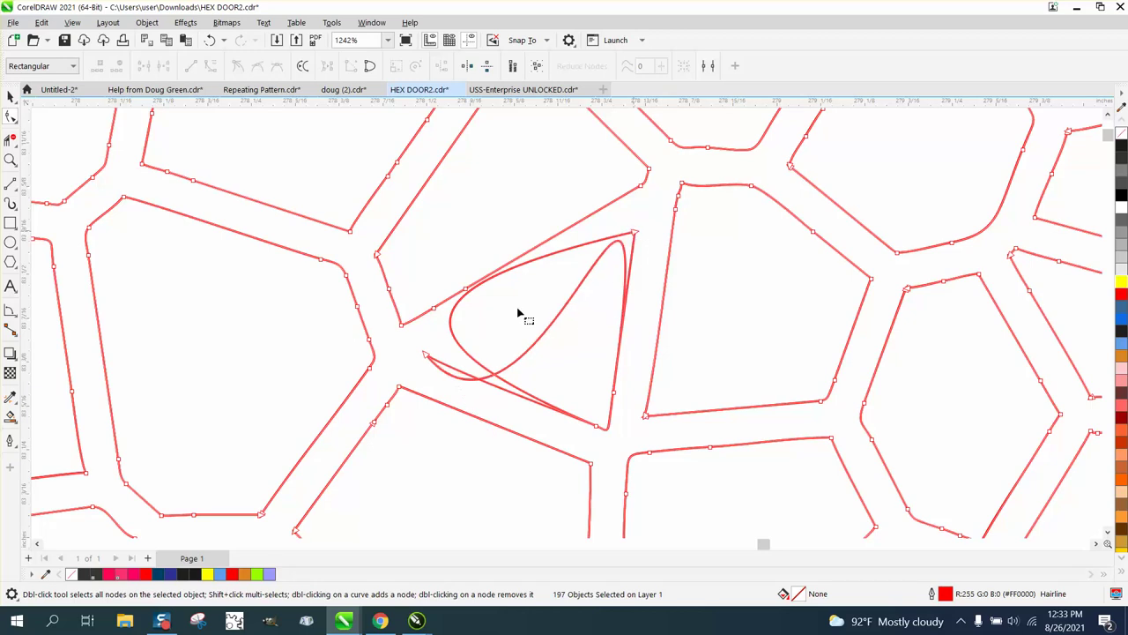
drag(426, 357, 535, 367)
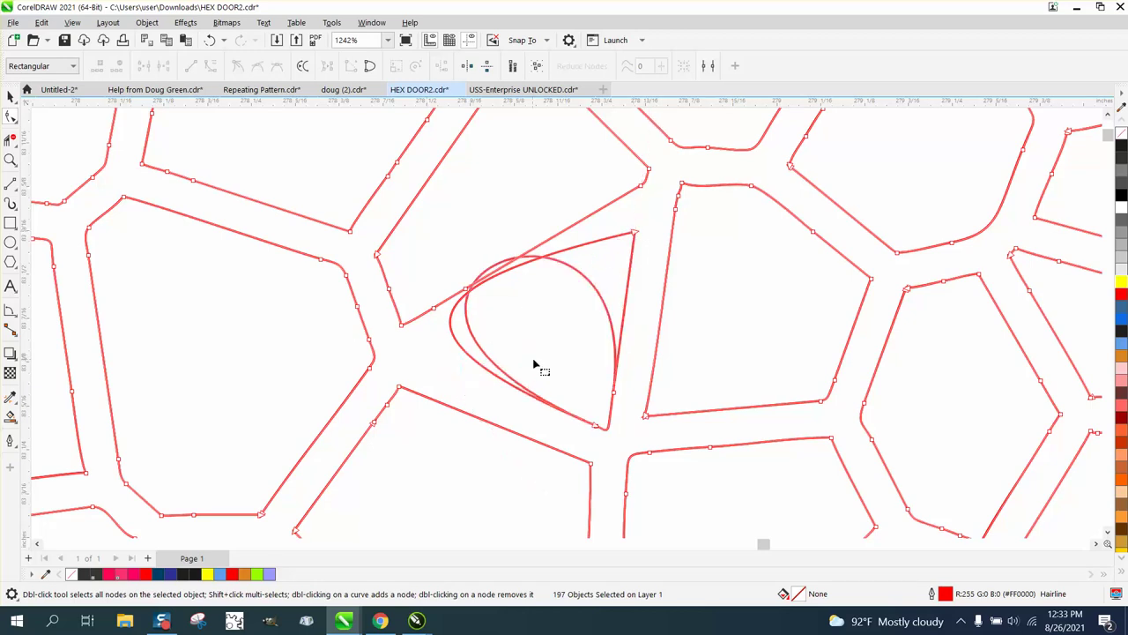
click(210, 41)
click(209, 41)
click(209, 41)
click(209, 40)
click(209, 41)
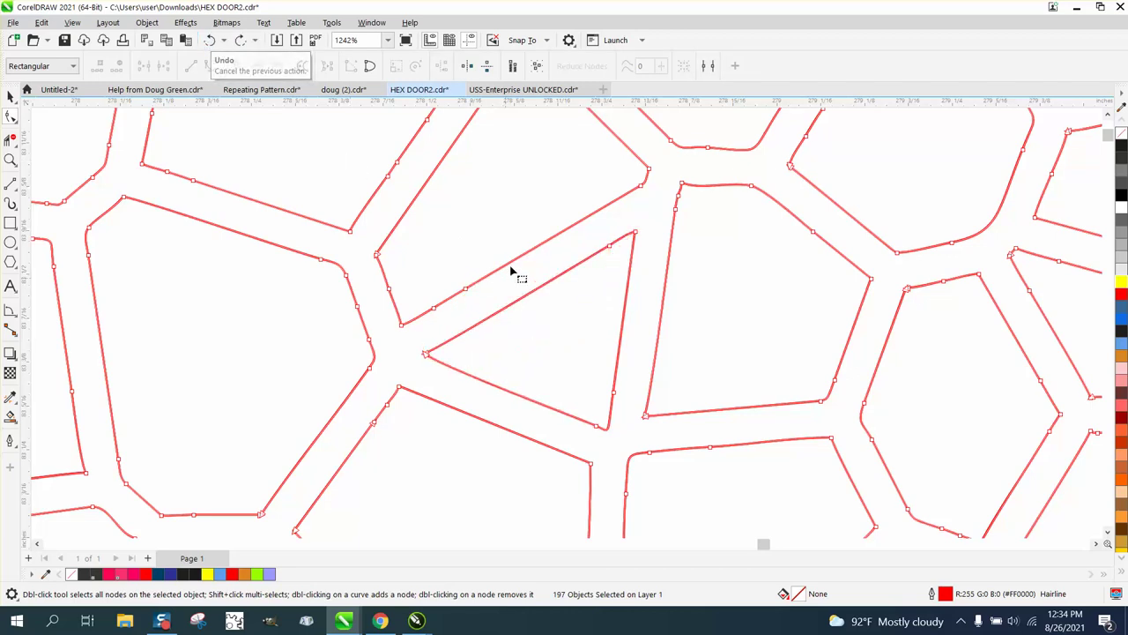
- Delete two nodes on the cell's diagonal edge and convert its upper segment to a curve
drag(409, 278, 495, 309)
key(Delete)
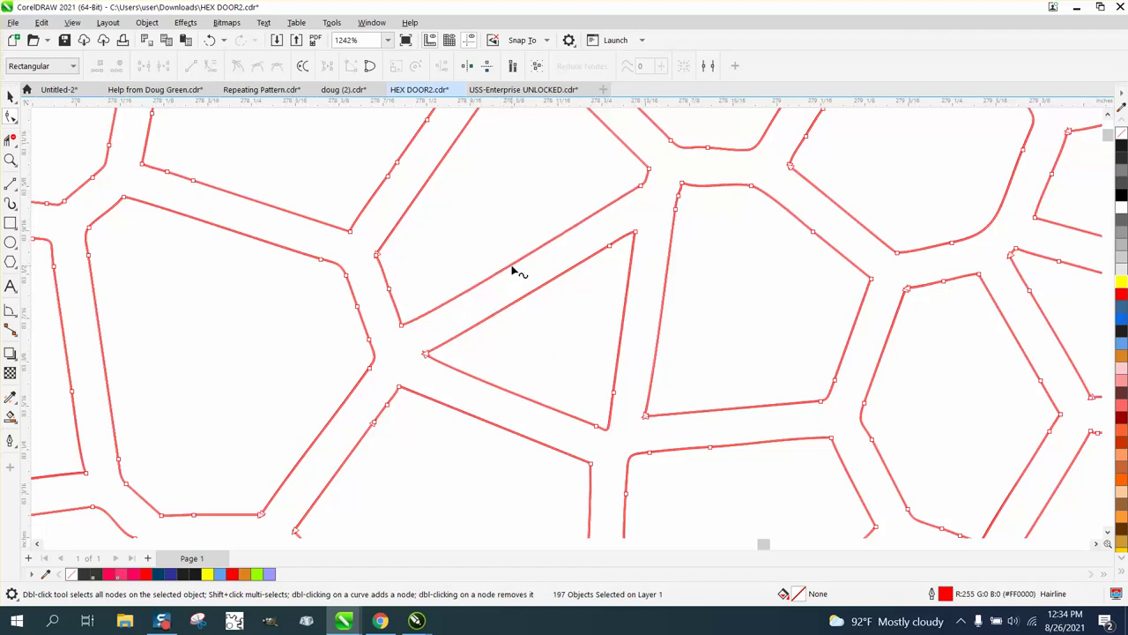
click(516, 273)
drag(514, 269, 494, 216)
key(ctrl+z)
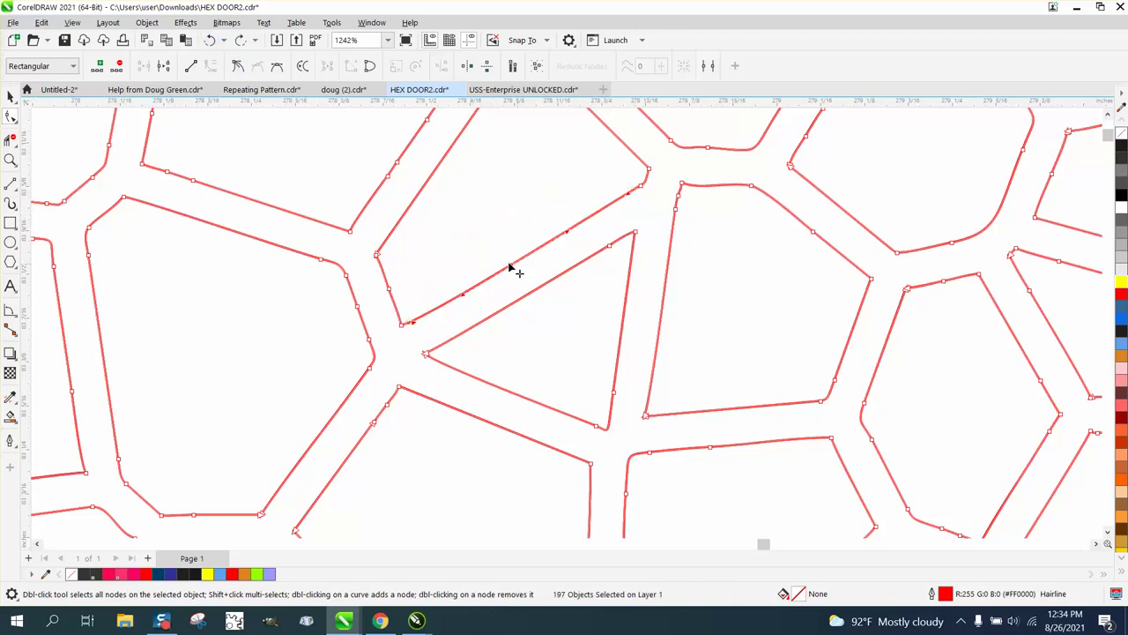
right_click(512, 270)
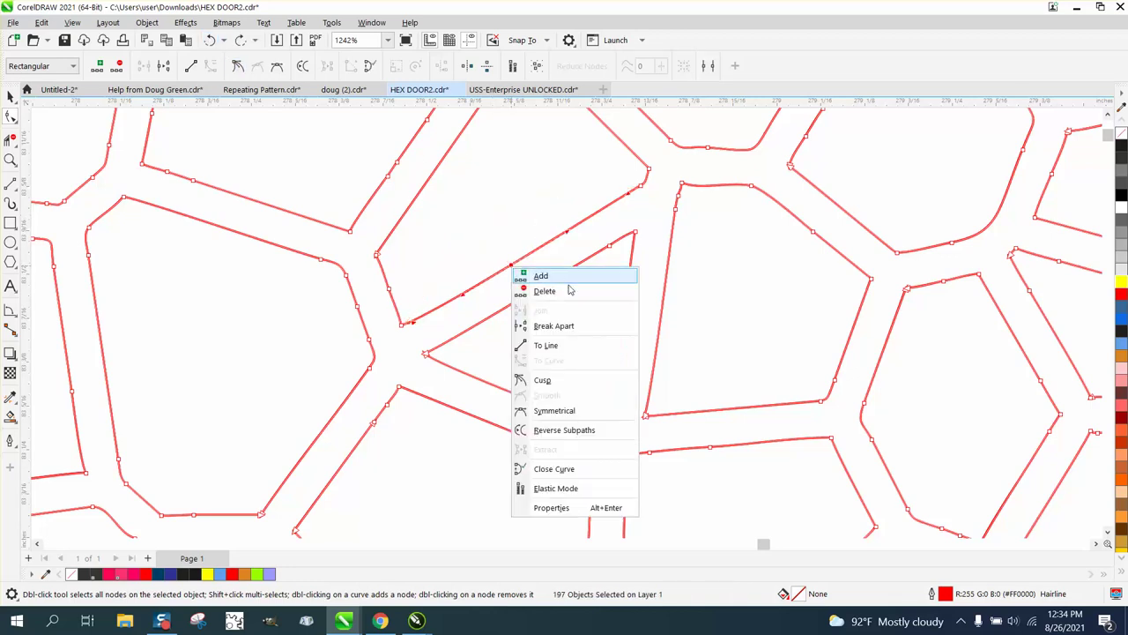
click(557, 342)
drag(520, 249, 516, 209)
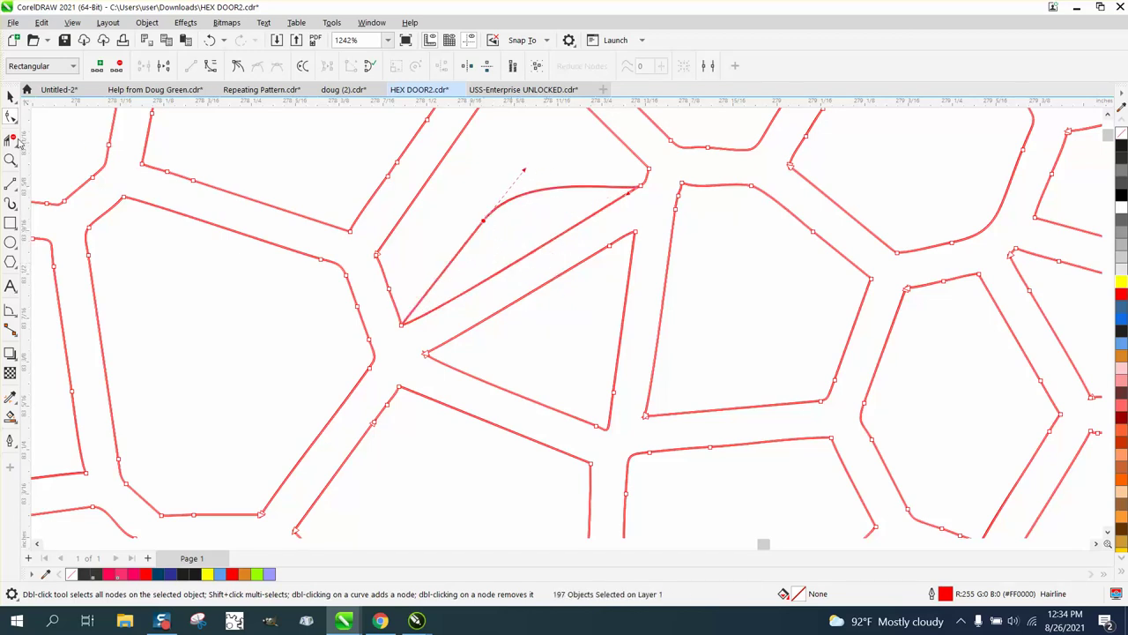
- Round the triangle cell's top into a smooth arc and virtually delete the diagonal segments crossing it
click(11, 139)
click(537, 248)
click(11, 117)
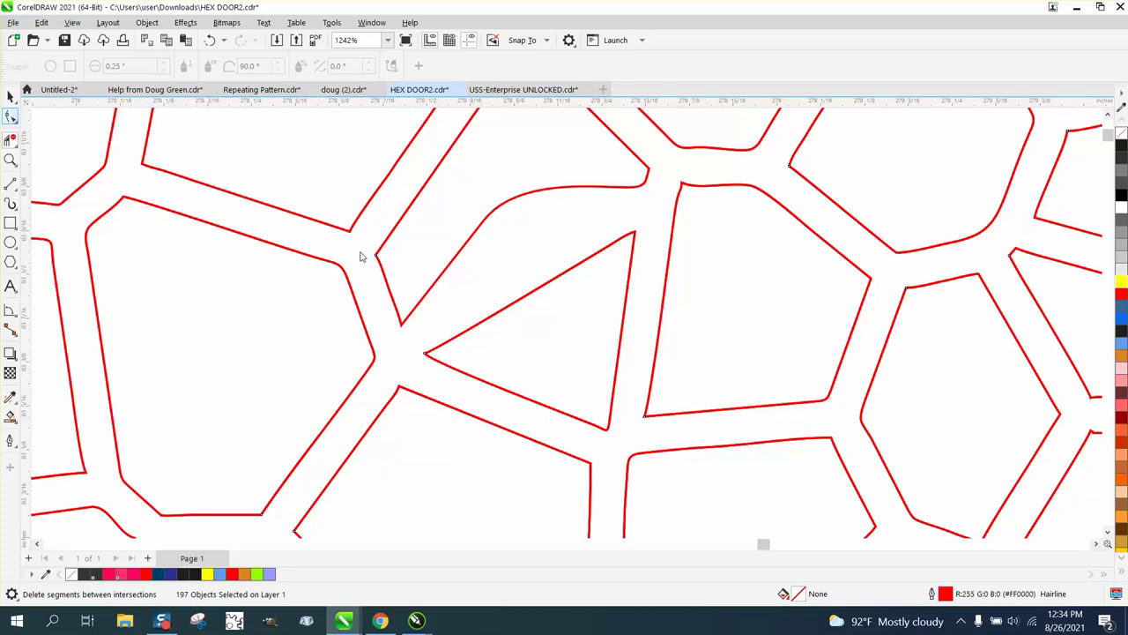
click(537, 289)
drag(538, 291, 622, 255)
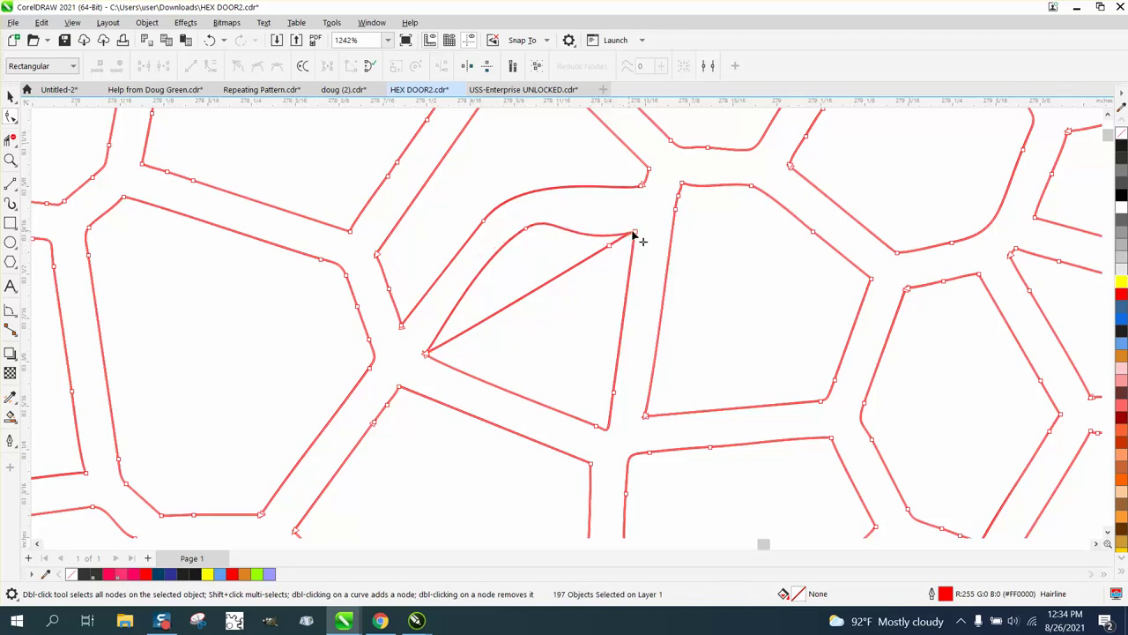
click(635, 234)
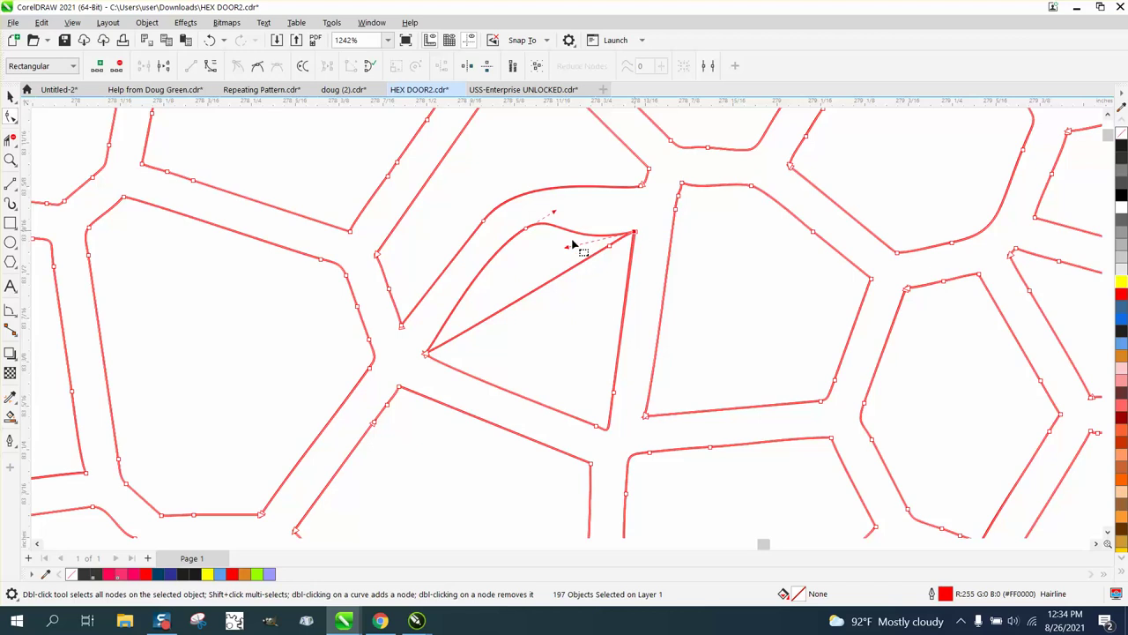
drag(571, 246, 629, 215)
click(11, 139)
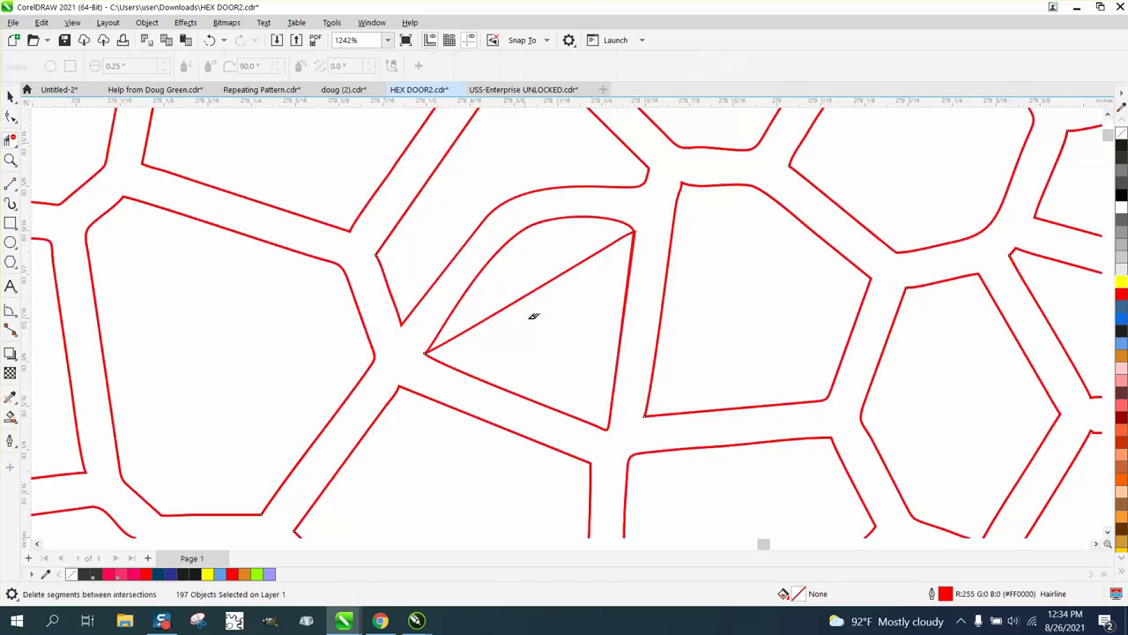
drag(543, 277, 559, 324)
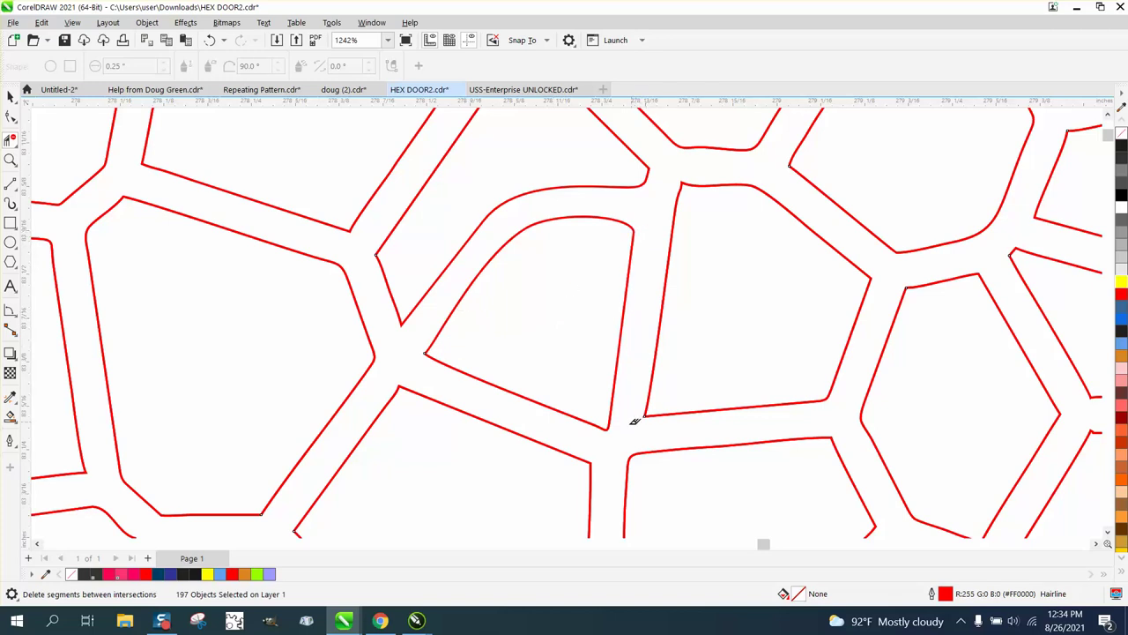
- Smart Fill the channels between the red pattern's cells as one black object
scroll(555, 418, down, 4)
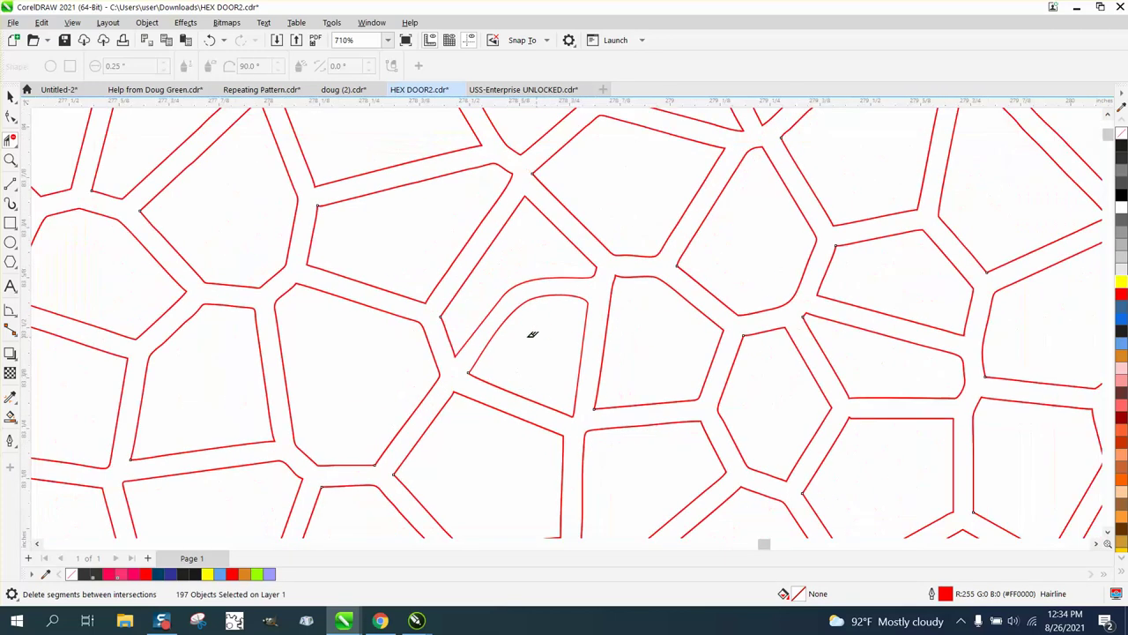
scroll(457, 312, down, 4)
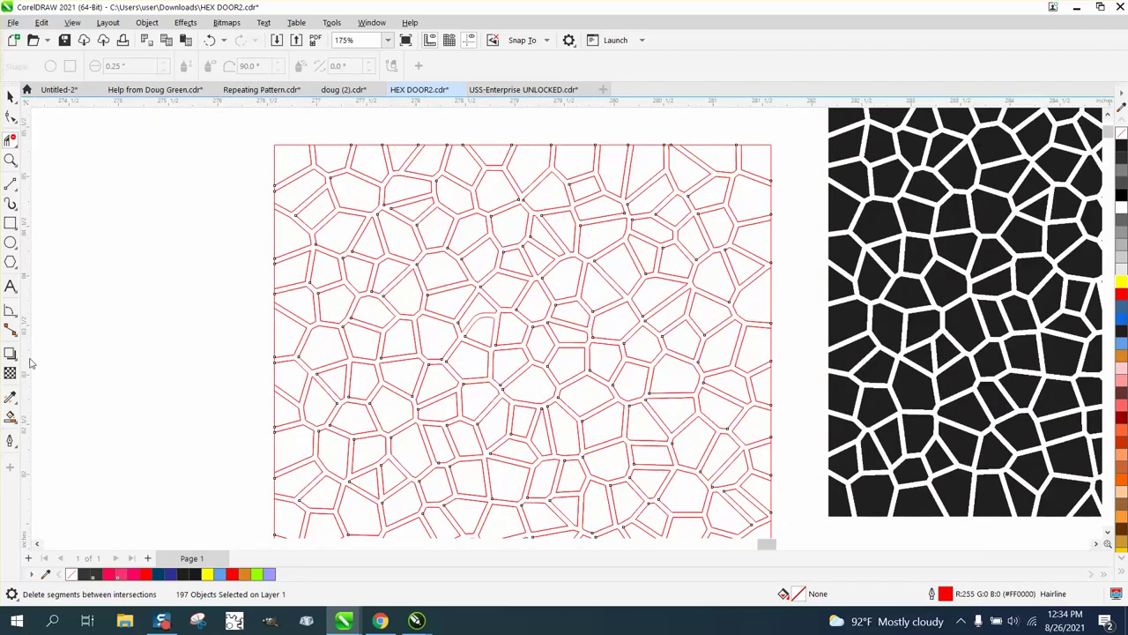
click(10, 416)
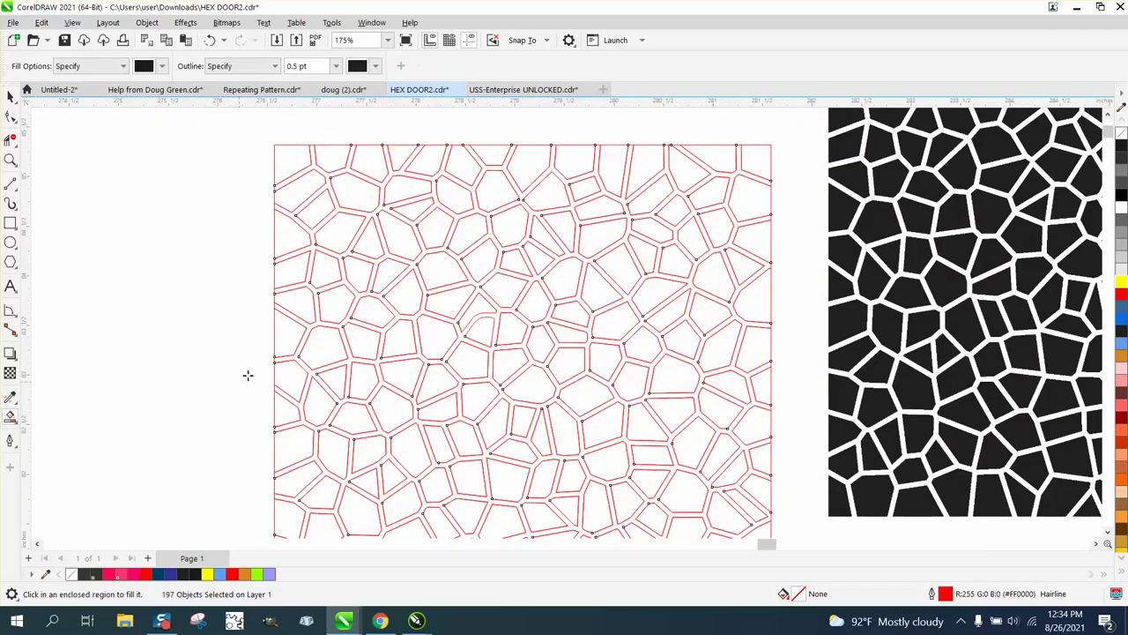
click(319, 324)
- Drag the black channel object to the left of the red pattern and zoom in on it
scroll(494, 388, down, 1)
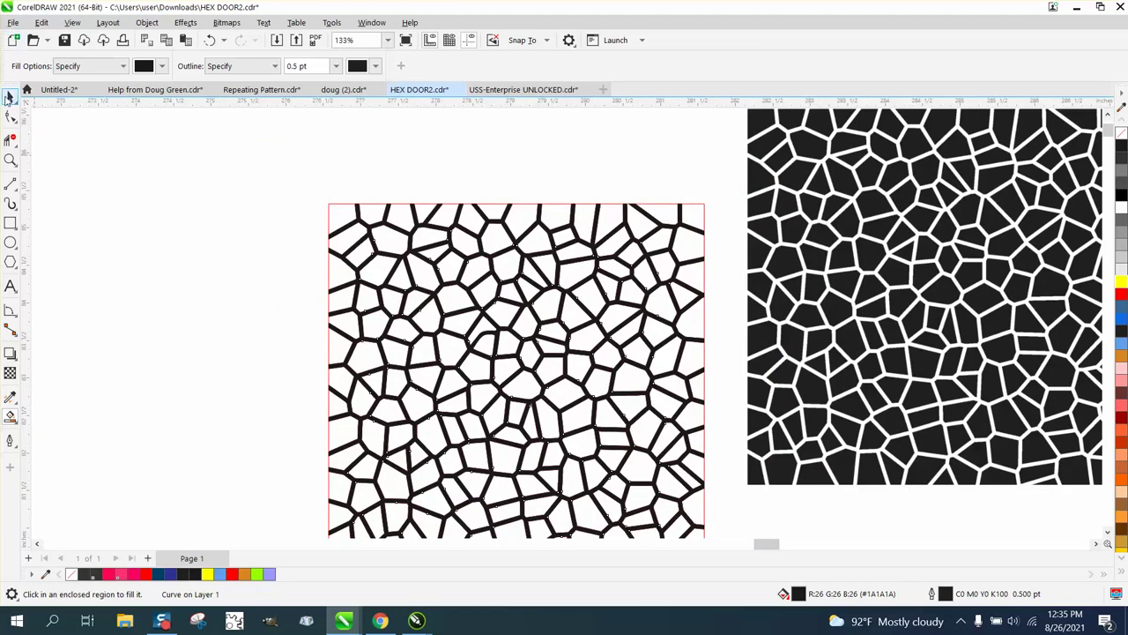
click(10, 95)
drag(517, 391, 239, 321)
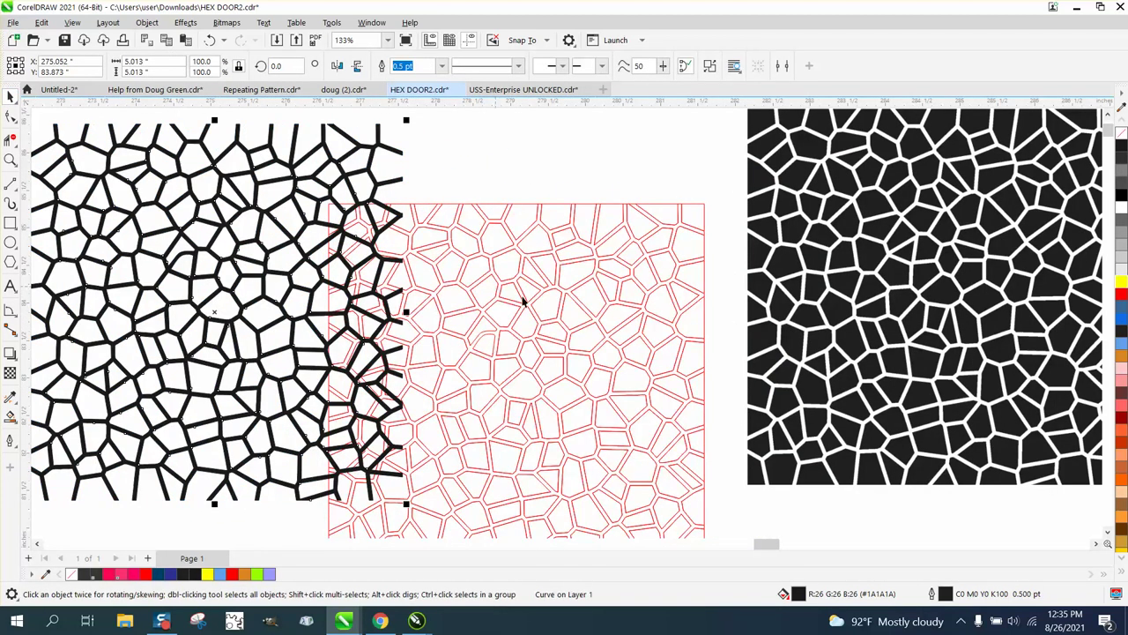
scroll(591, 325, down, 1)
drag(348, 307, 285, 287)
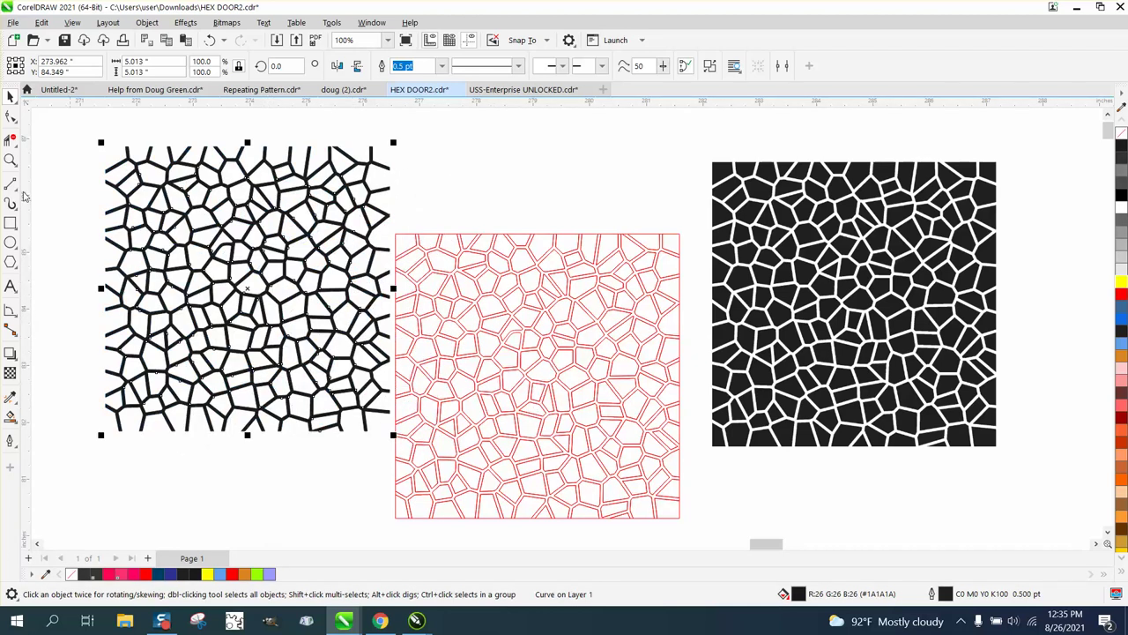
click(11, 159)
drag(208, 229, 351, 324)
scroll(291, 264, down, 1)
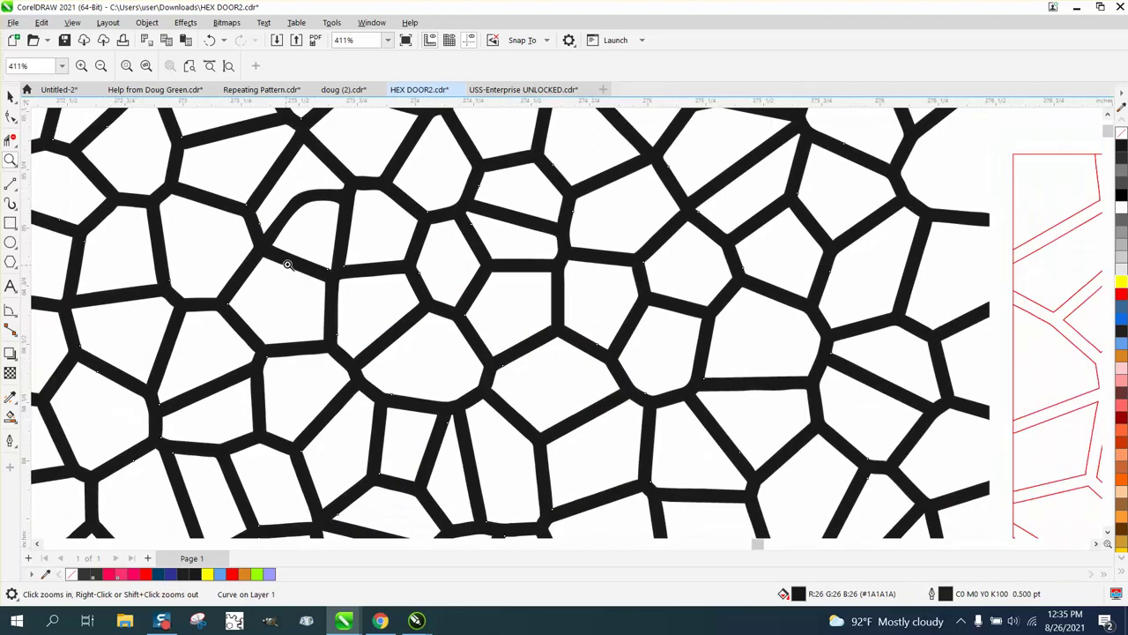
scroll(295, 208, down, 5)
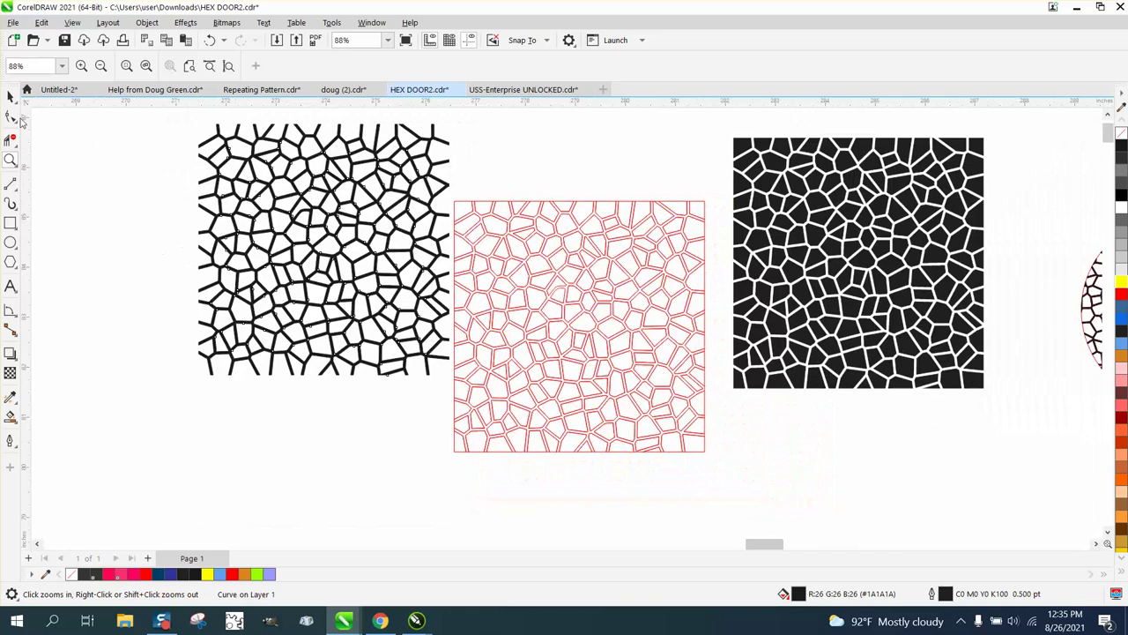
click(11, 95)
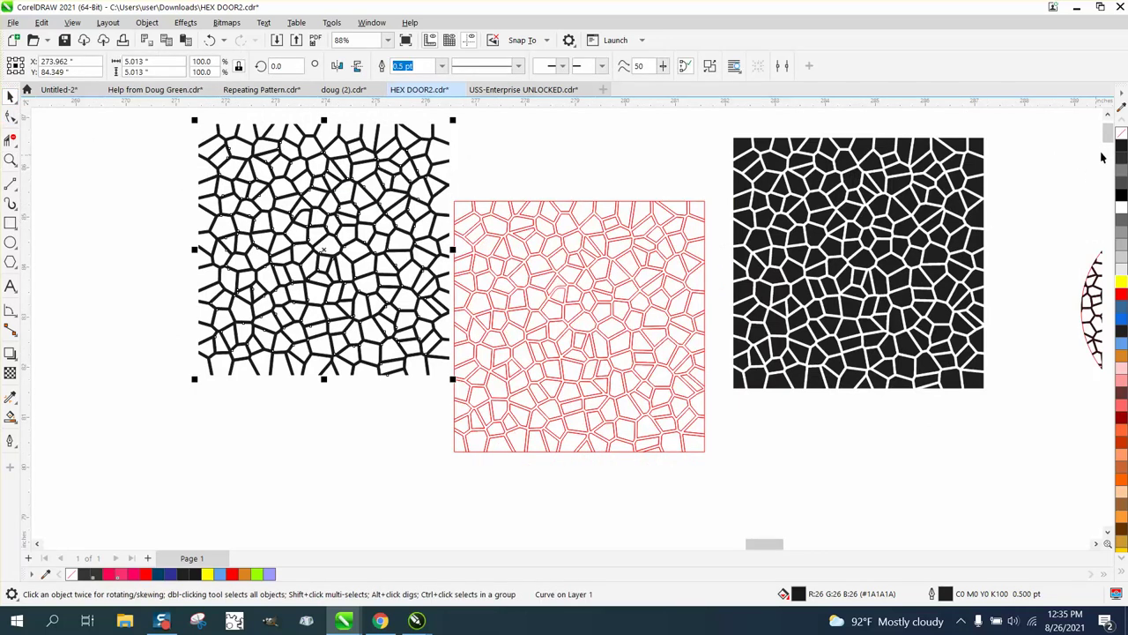
- Remove the black pattern's fill, shift it down-left, and set its outline width to Hairline
click(1121, 133)
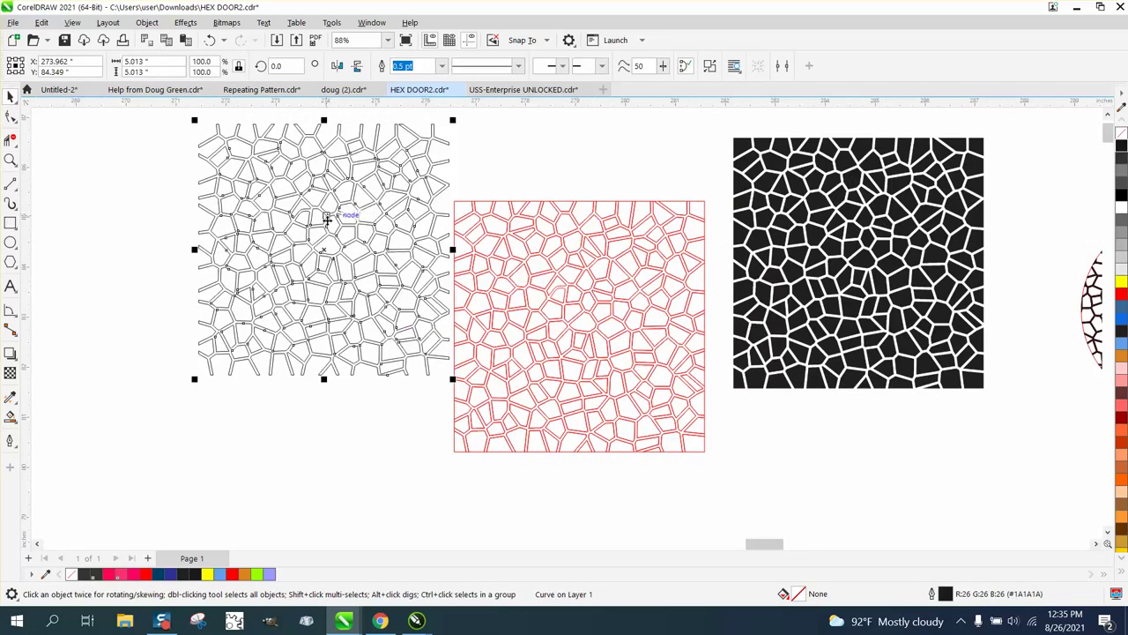
drag(325, 252, 291, 295)
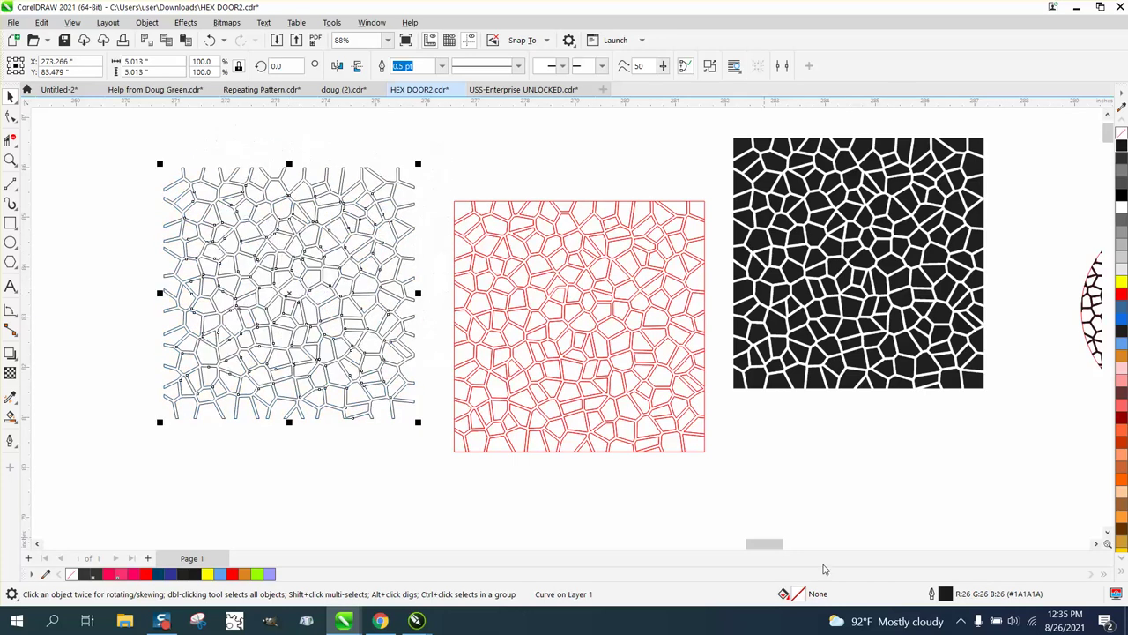
double_click(945, 594)
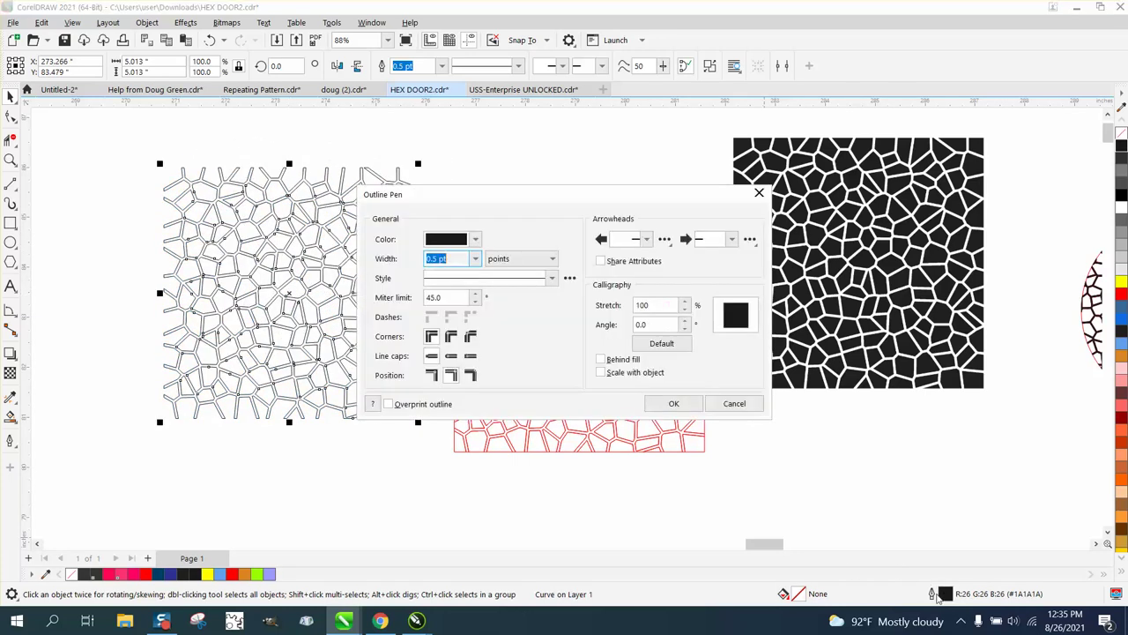
click(475, 258)
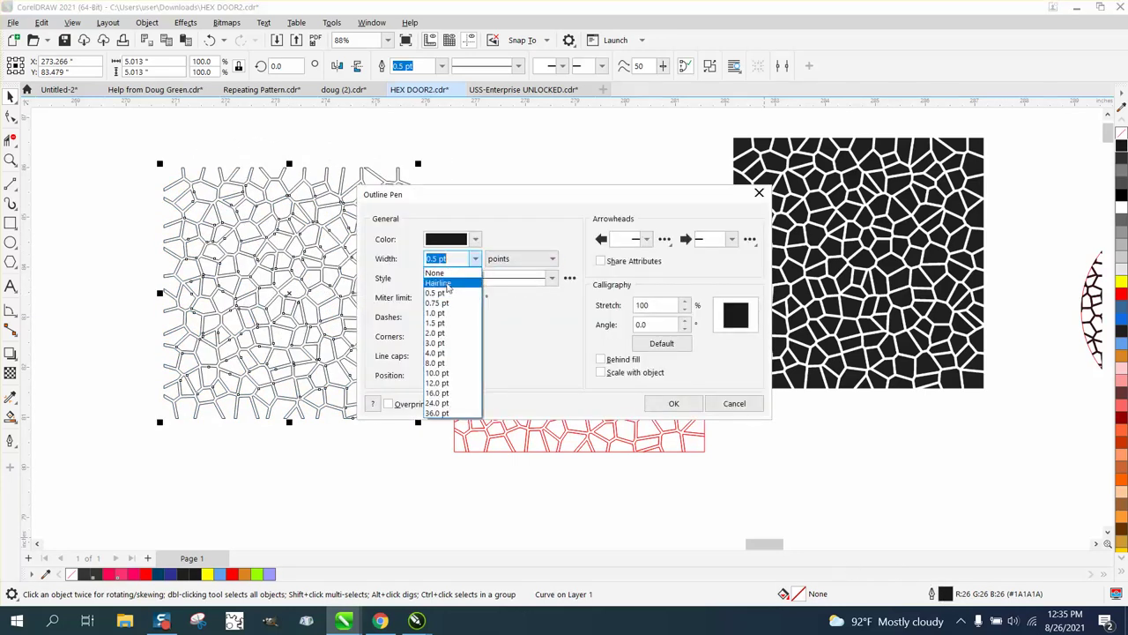
click(441, 269)
click(673, 404)
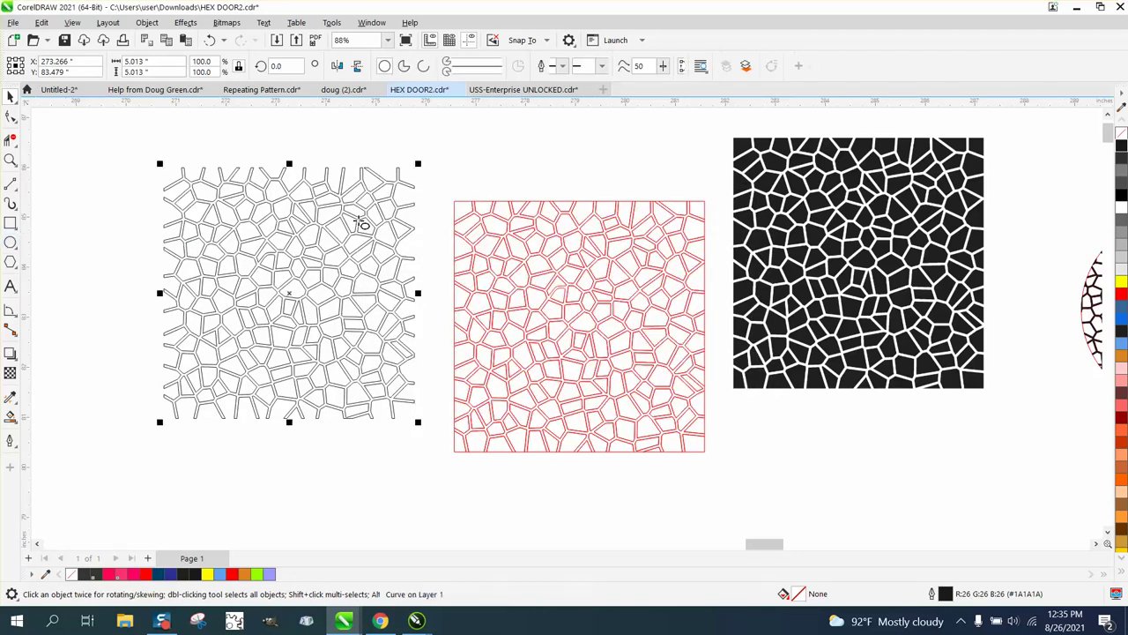
key(F7)
- Draw a circle over the hairline pattern and intersect the two into a circular piece
drag(388, 194, 184, 335)
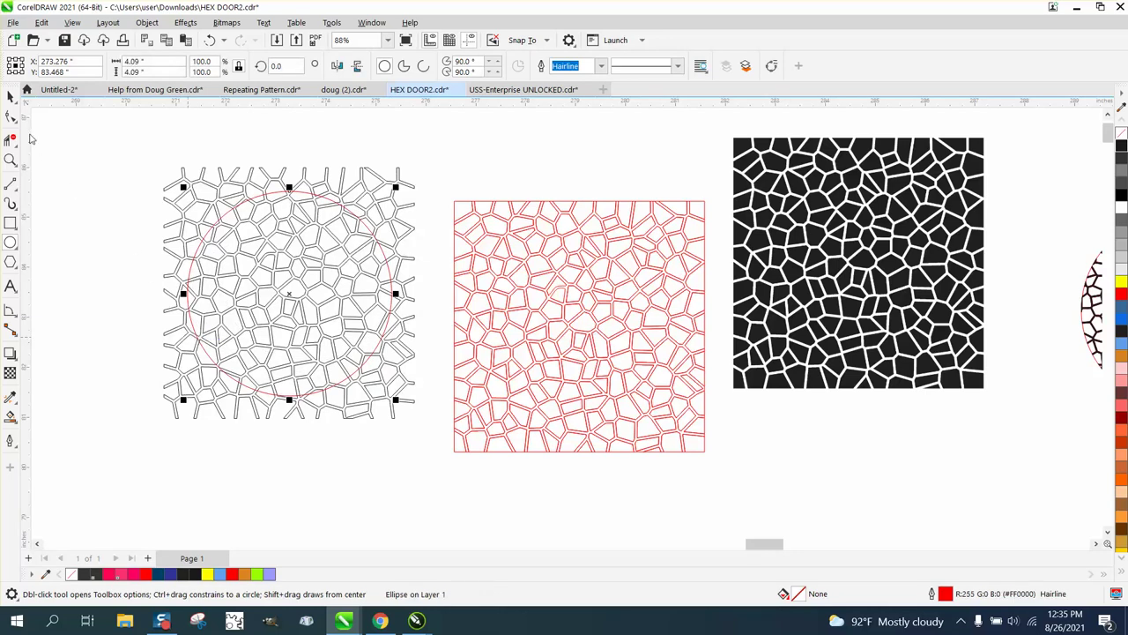
click(10, 95)
drag(141, 148, 461, 474)
click(447, 68)
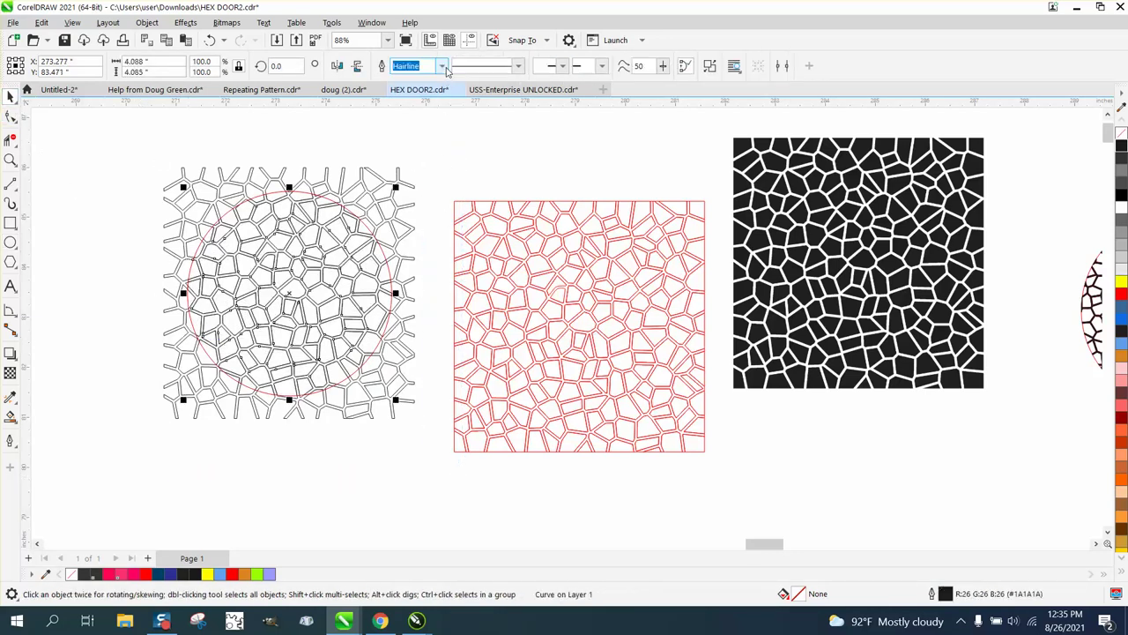
- With a 6-inch nudge distance, nudge the circular piece and the red circle down
scroll(357, 246, down, 1)
drag(298, 287, 311, 478)
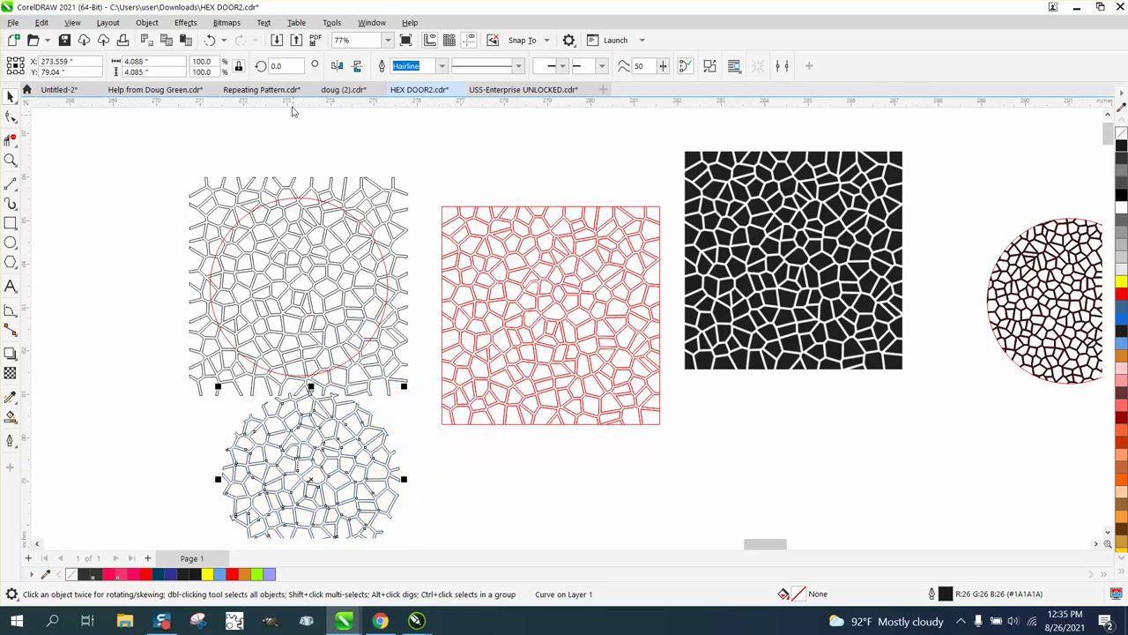
click(209, 39)
click(323, 143)
click(278, 203)
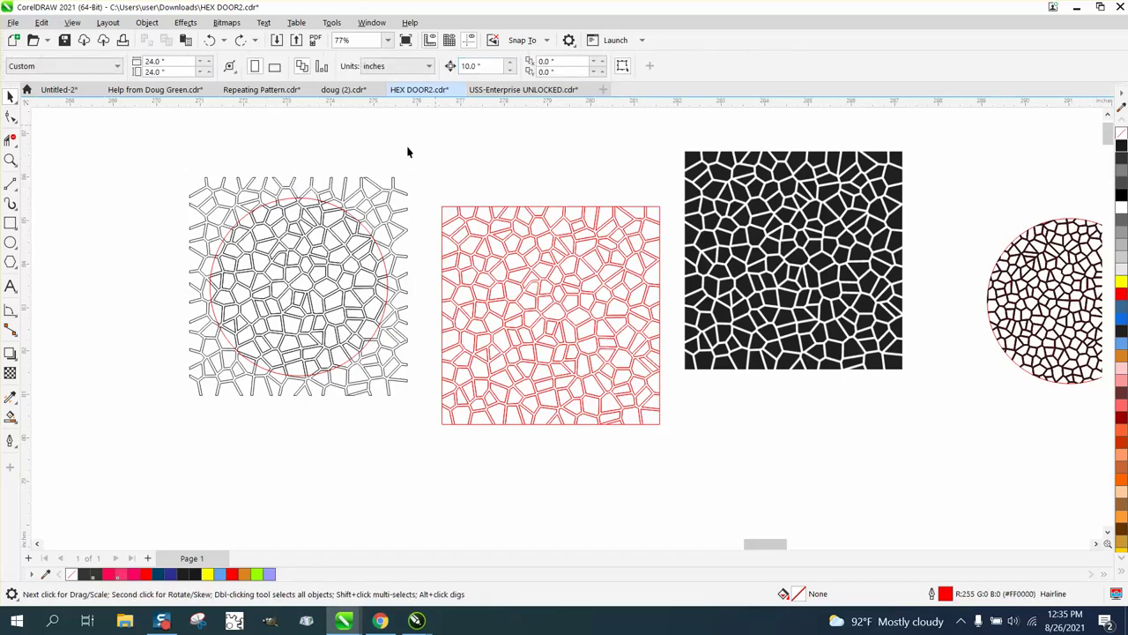
click(465, 65)
text(6)
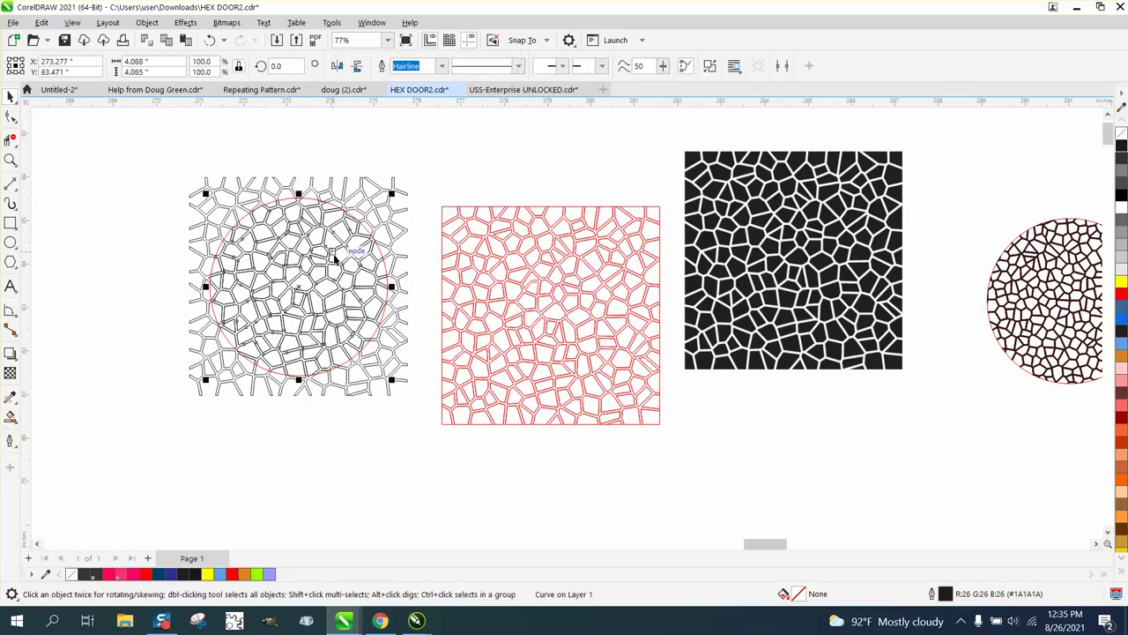
key(Down)
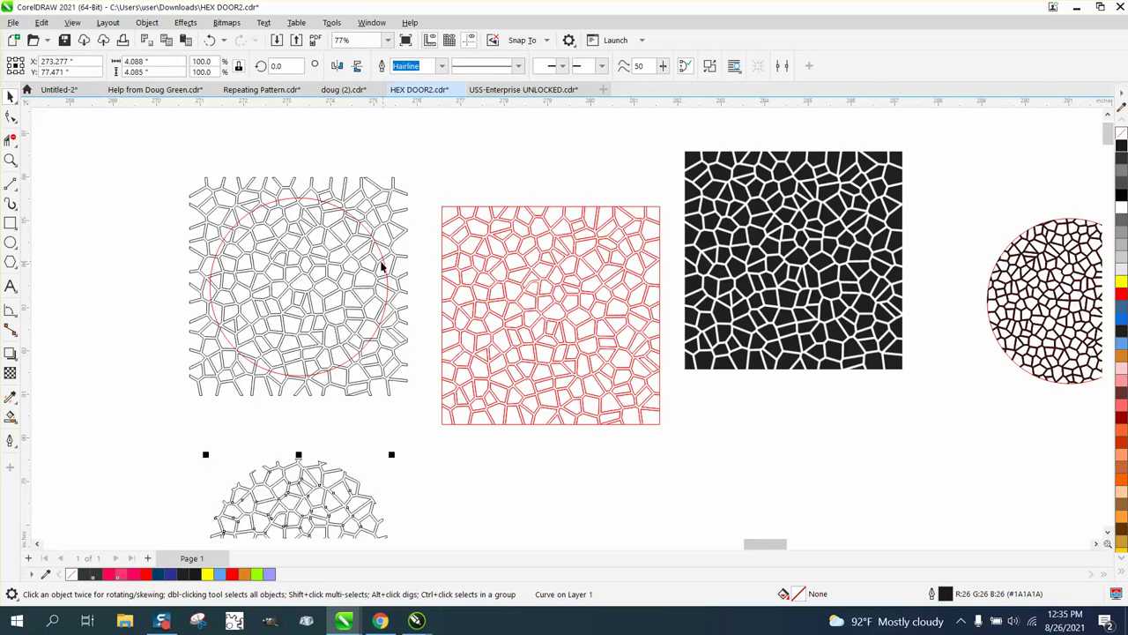
click(385, 269)
key(Down)
- Zoom in and Smart Fill the circular pattern's channels solid near-black (#1A1A1A)
click(11, 159)
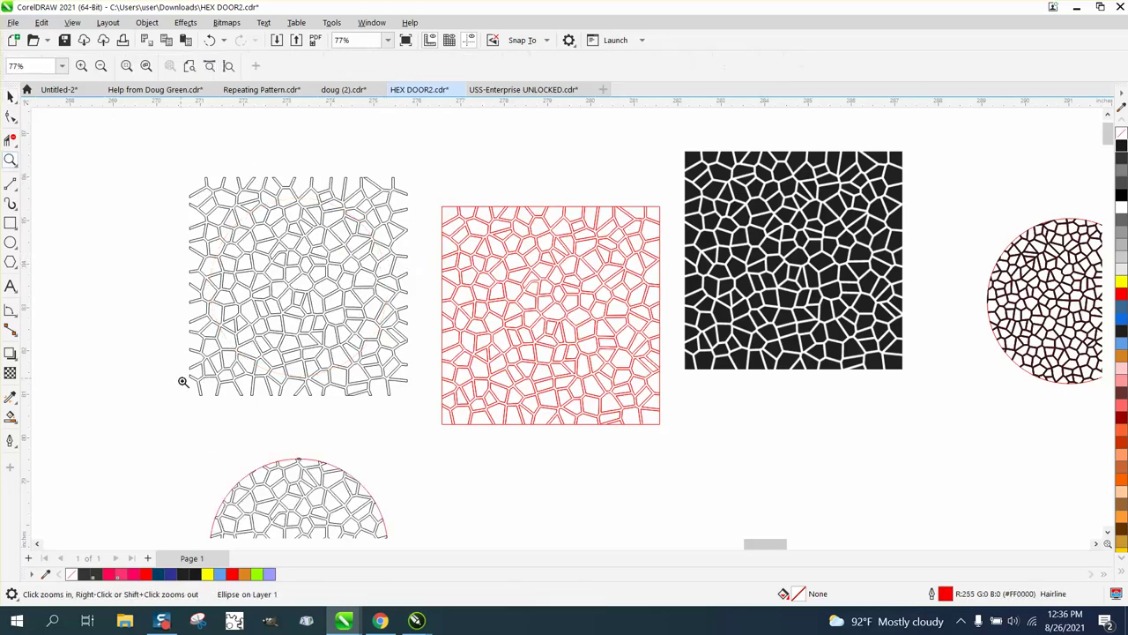
scroll(194, 382, down, 1)
scroll(213, 422, down, 1)
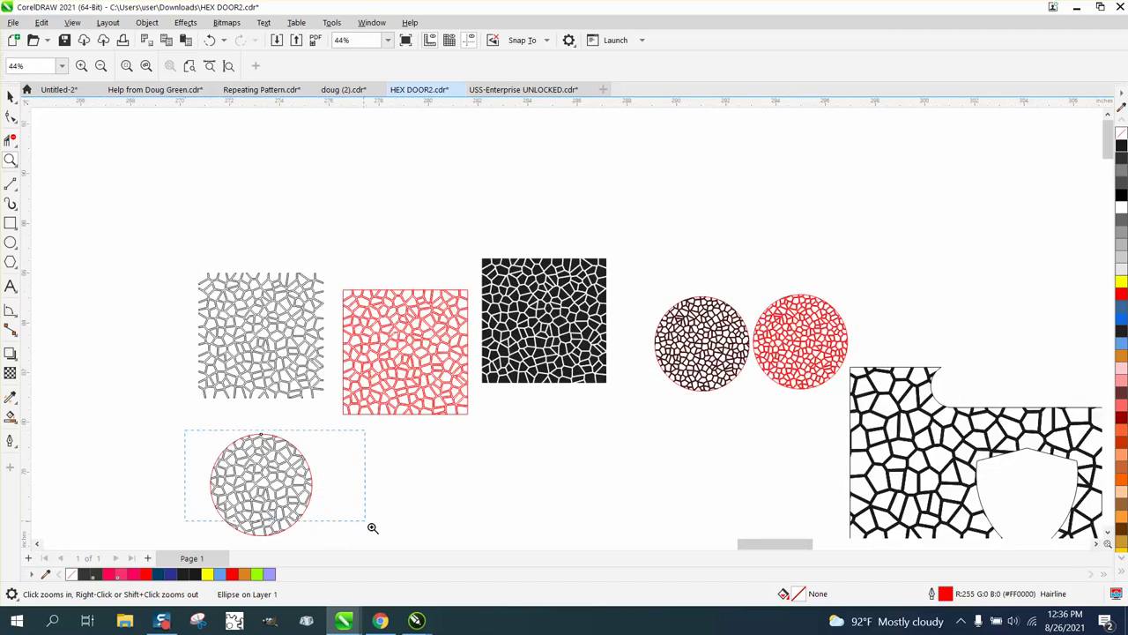
scroll(372, 527, up, 5)
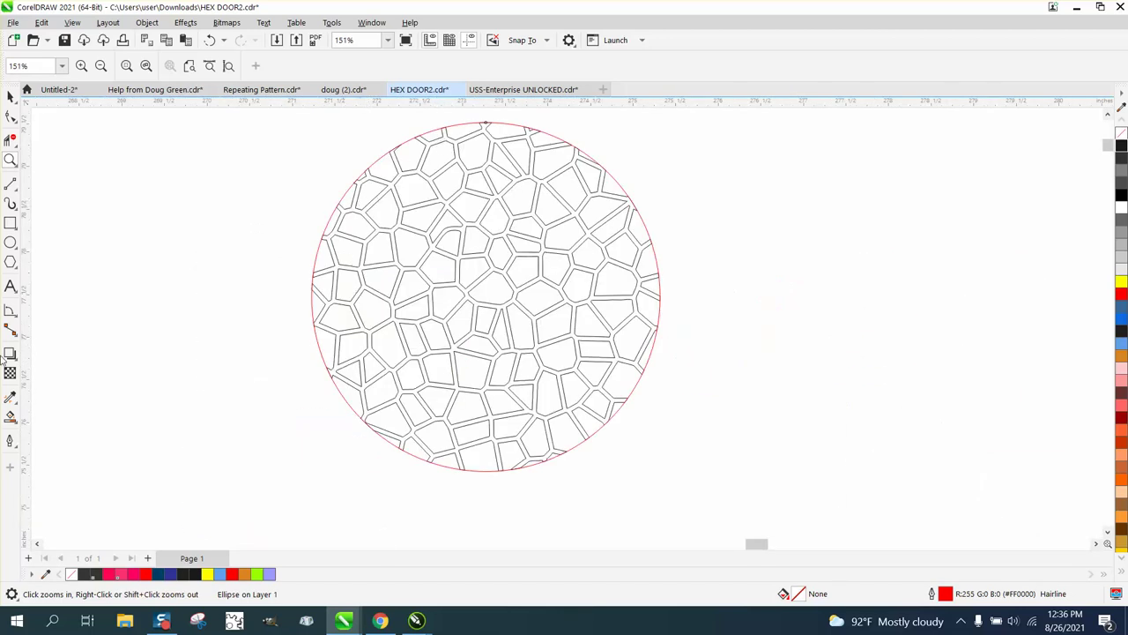
click(10, 416)
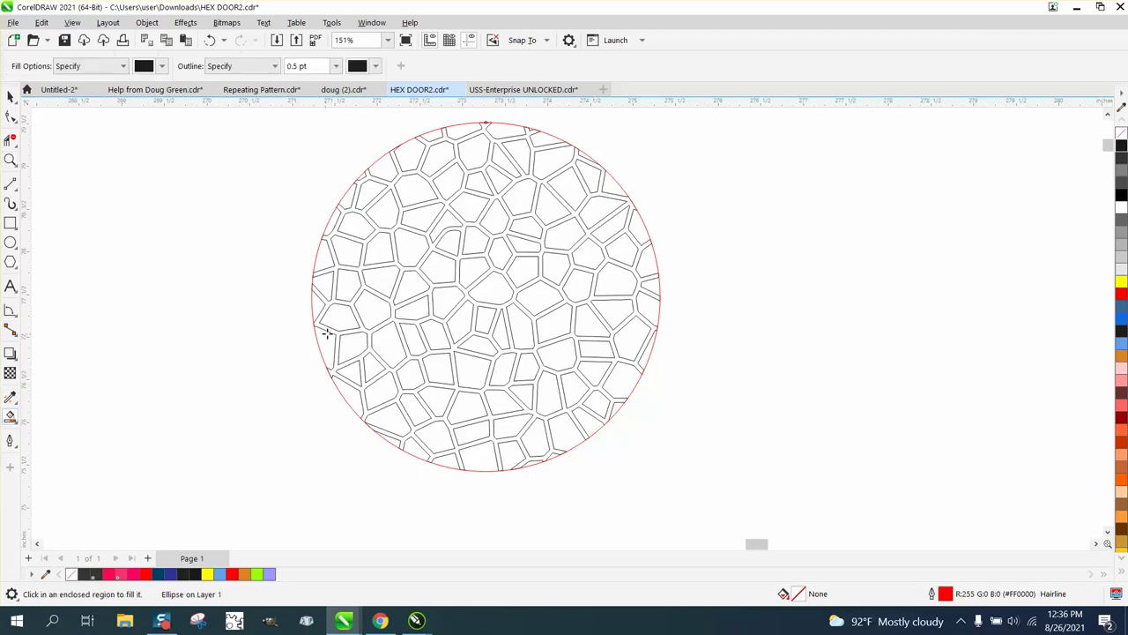
click(371, 331)
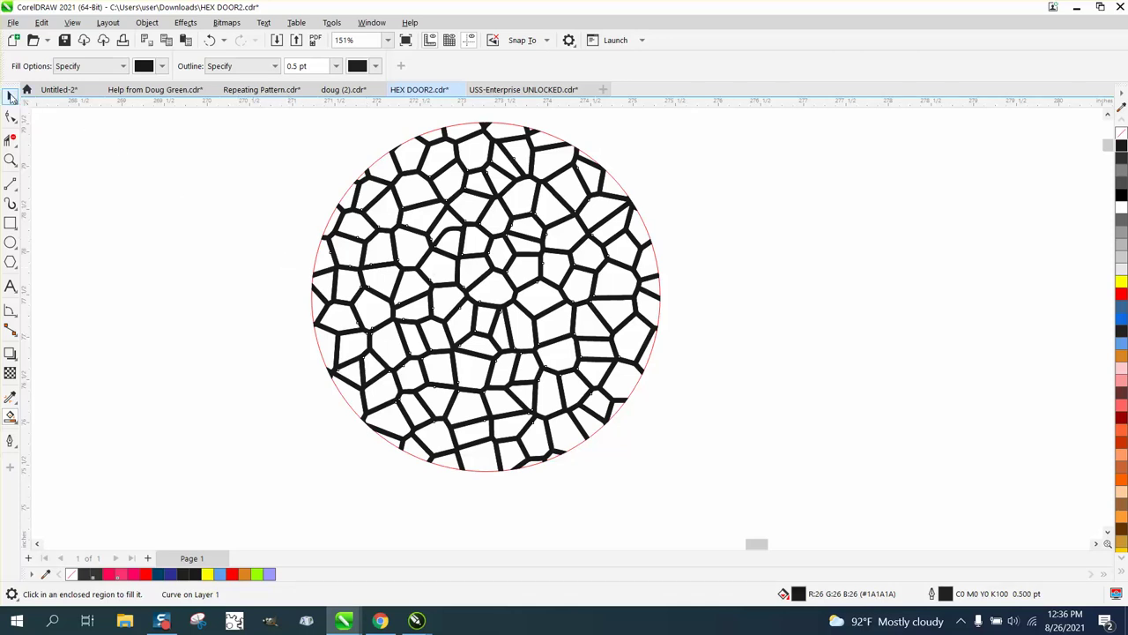
click(10, 95)
scroll(497, 438, down, 3)
scroll(498, 438, down, 1)
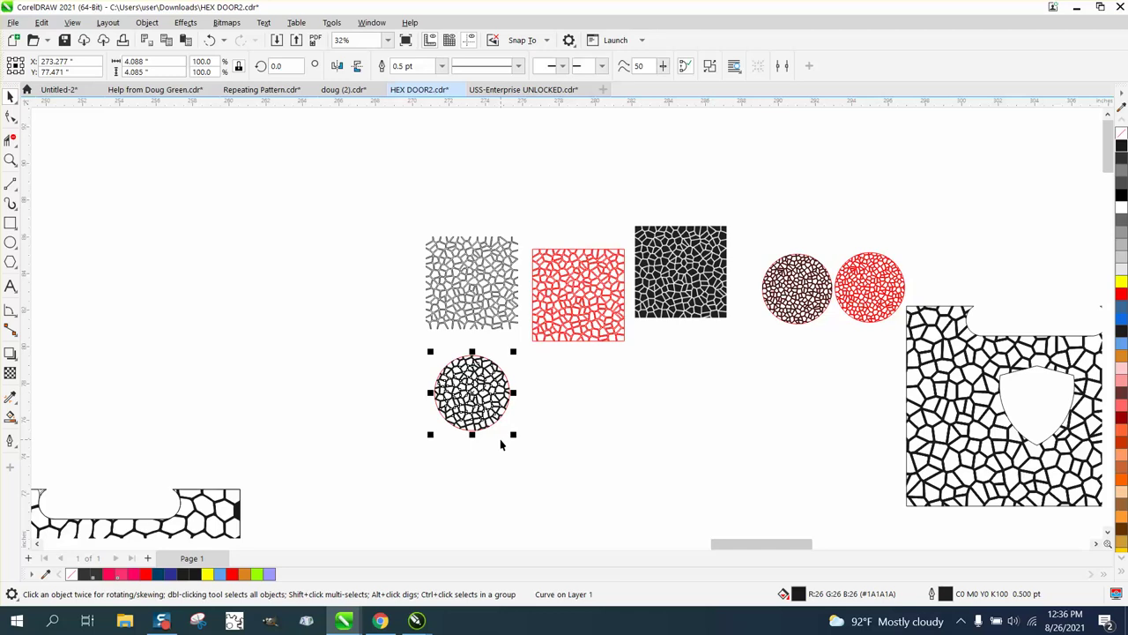